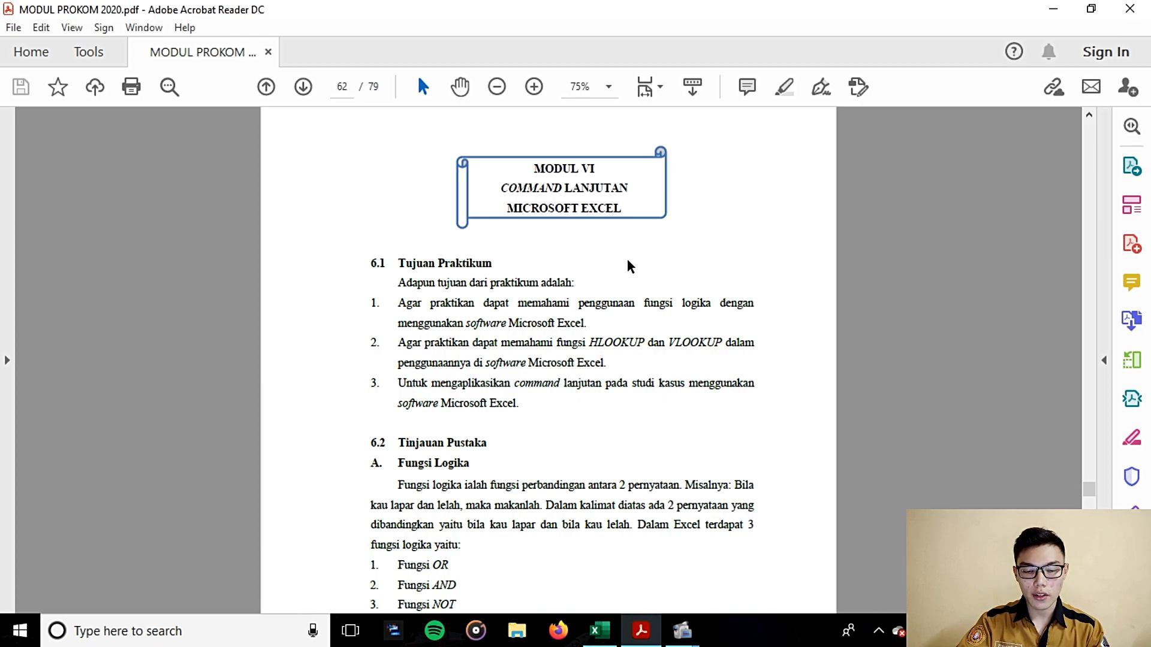
Step: Read Modul VI's theory sections on the logic functions, VLOOKUP and HLOOKUP in the practicum PDF
scroll(630, 265, down, 3)
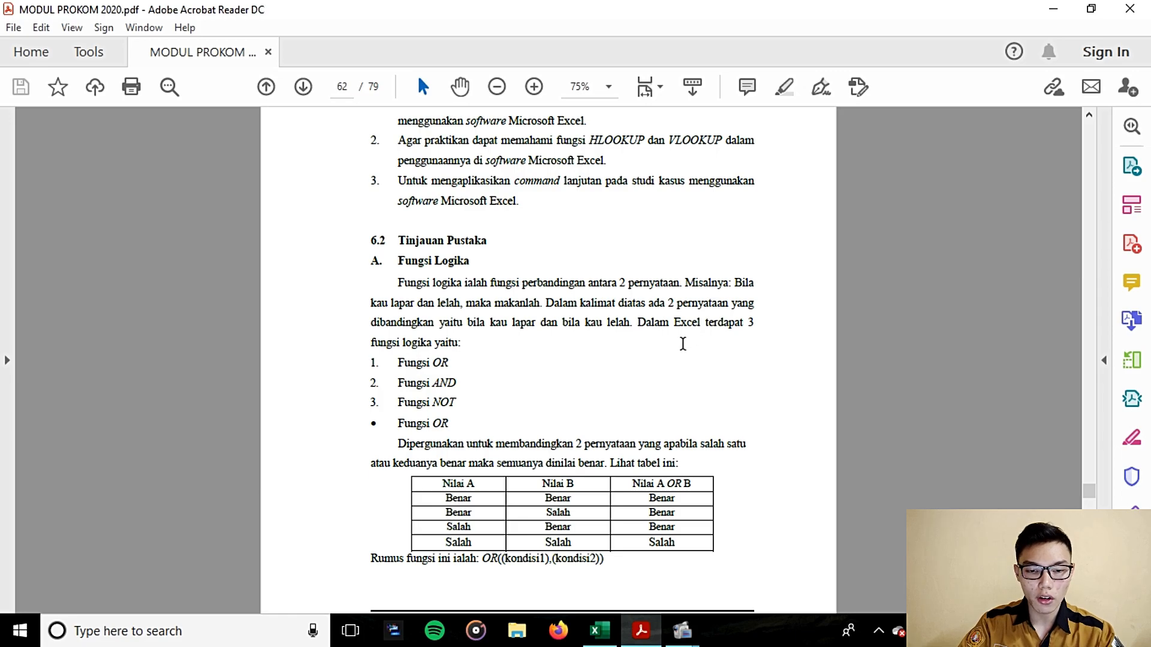
scroll(833, 315, down, 15)
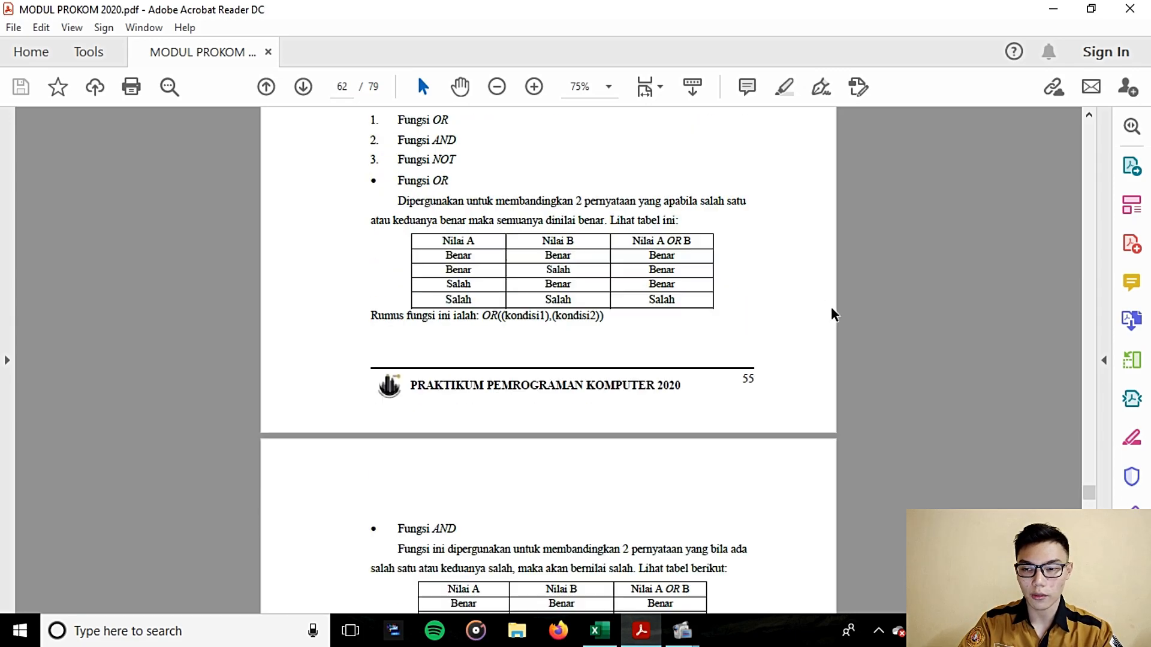
scroll(839, 319, down, 20)
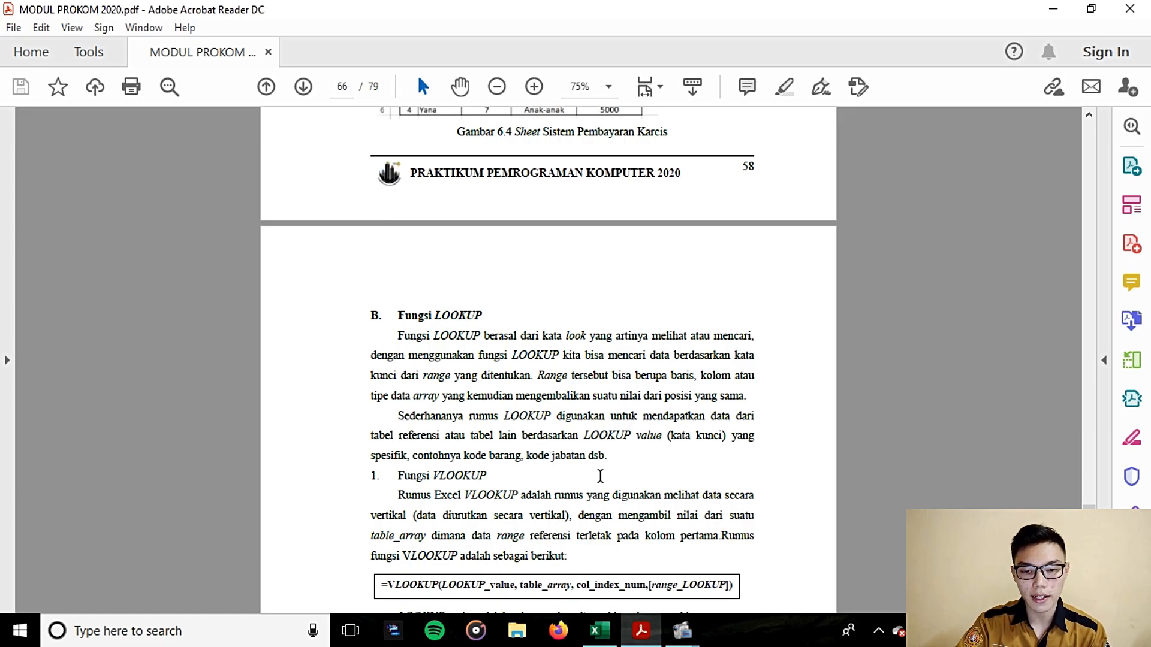
scroll(606, 457, down, 2)
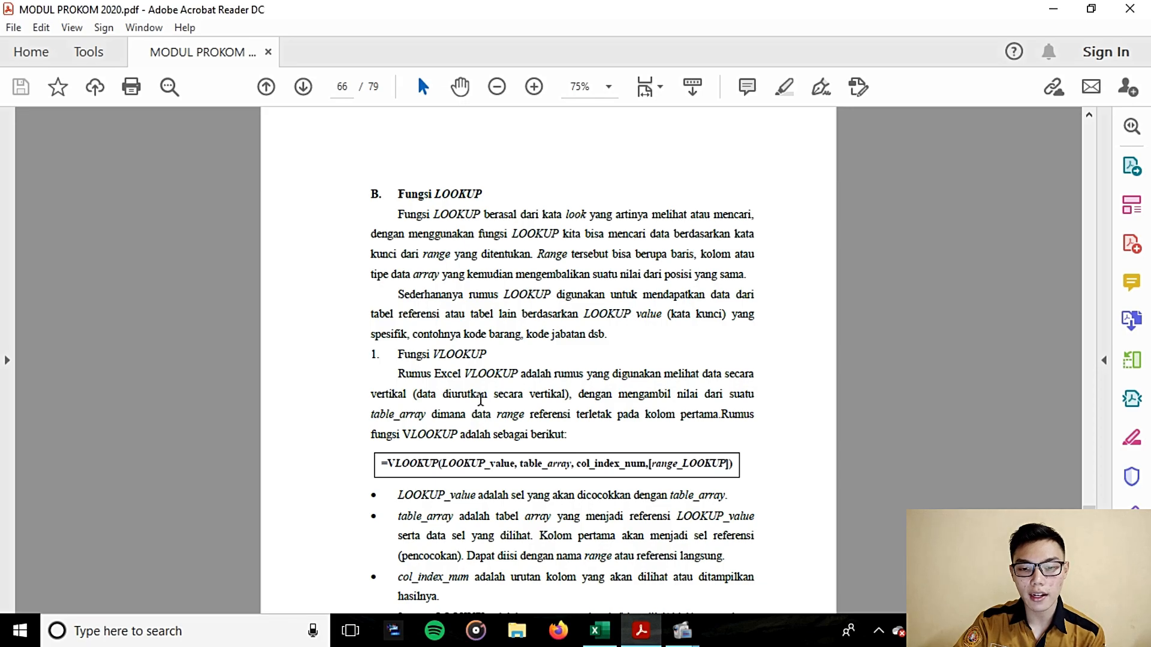
scroll(558, 406, down, 5)
scroll(558, 407, down, 7)
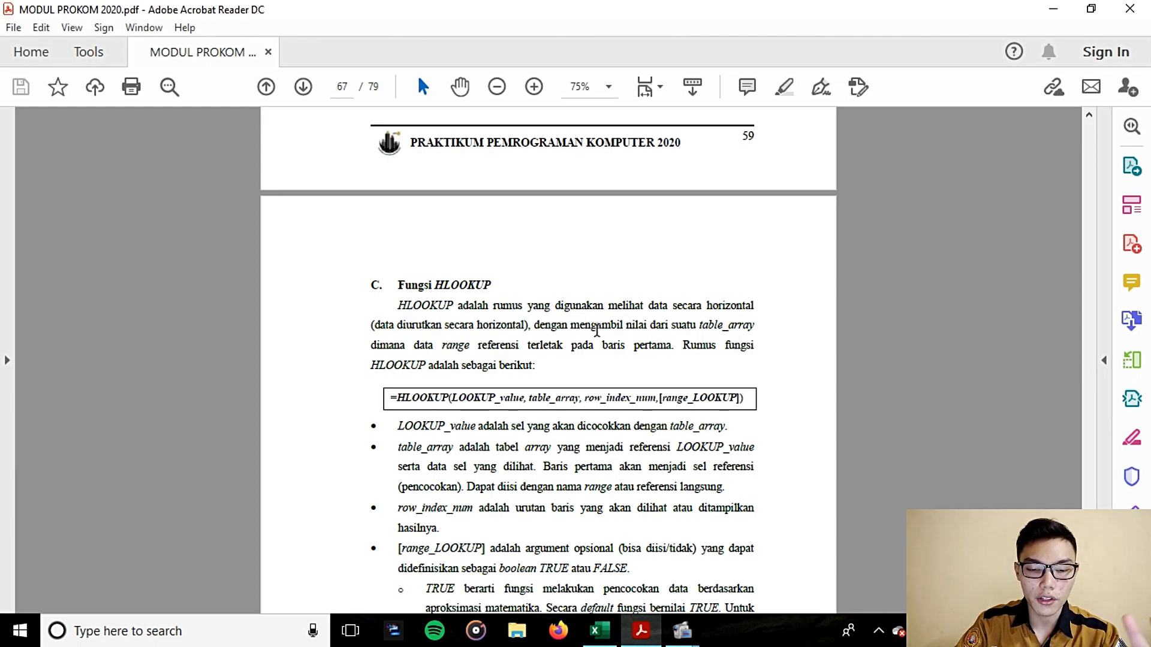
scroll(597, 330, down, 5)
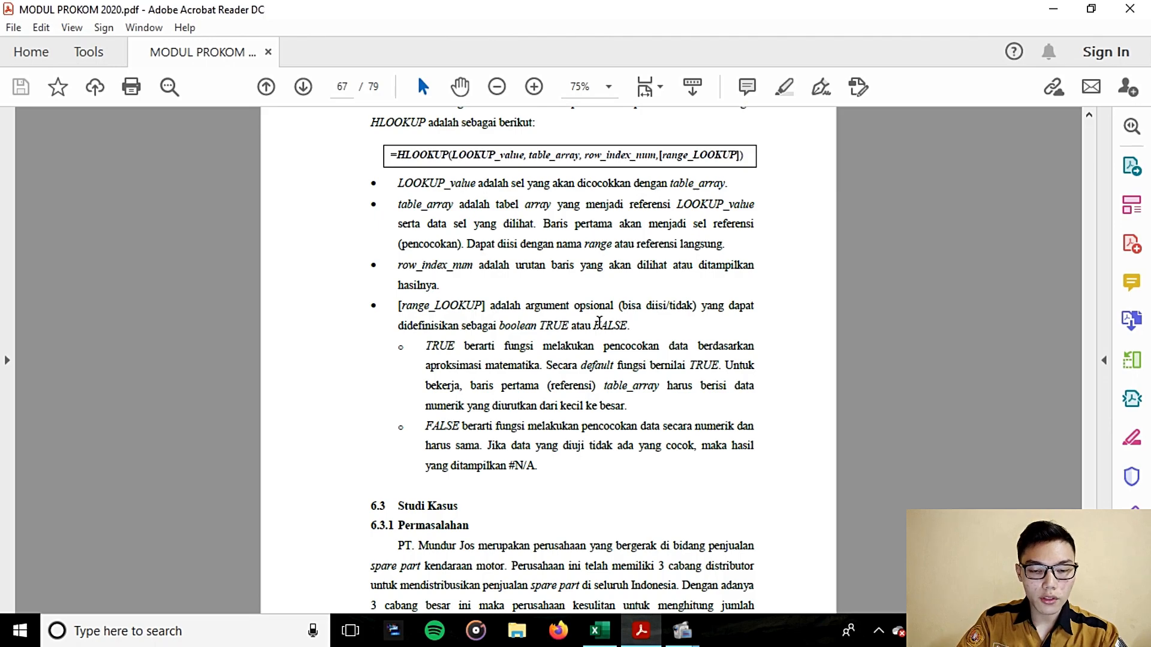
Step: Read the PT. Mundur Jos case study in section 6.3, including the 2018 and 2019 data tables and the IF-VLOOKUP syntax
scroll(598, 325, down, 4)
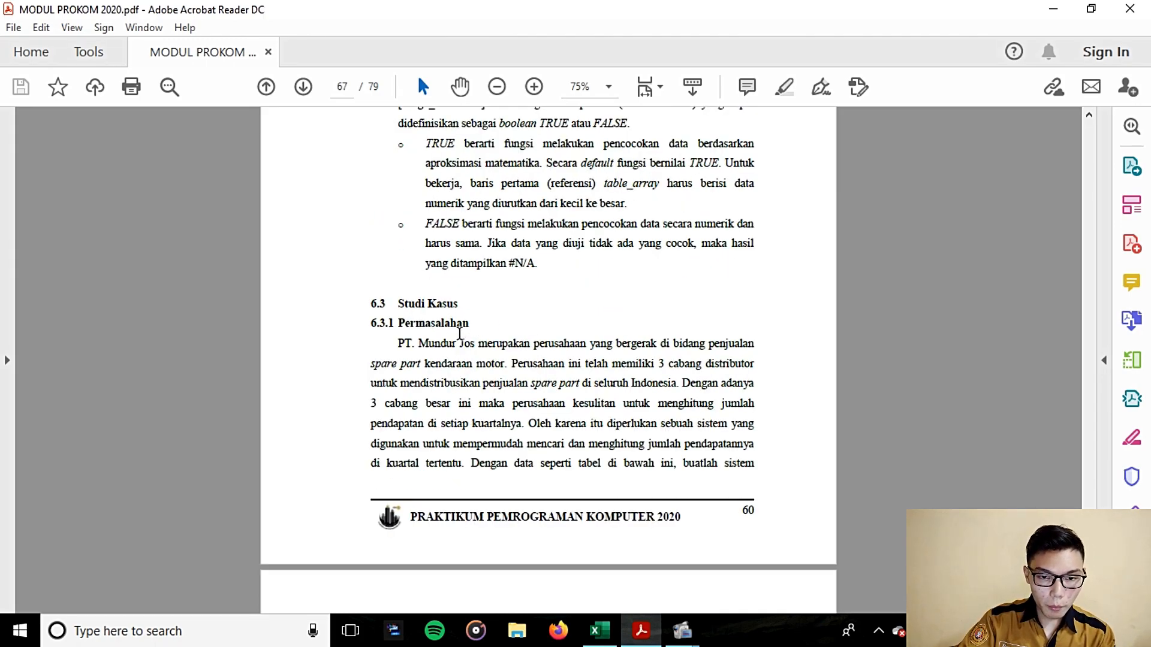
scroll(514, 346, down, 1)
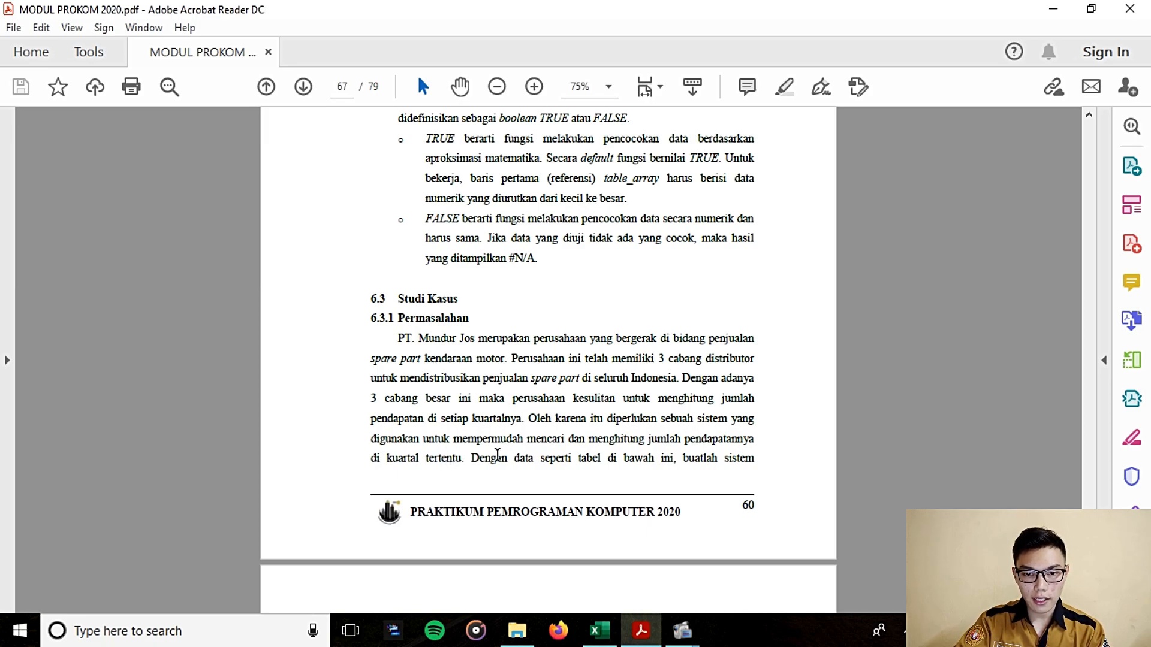
scroll(691, 465, down, 3)
scroll(597, 424, down, 5)
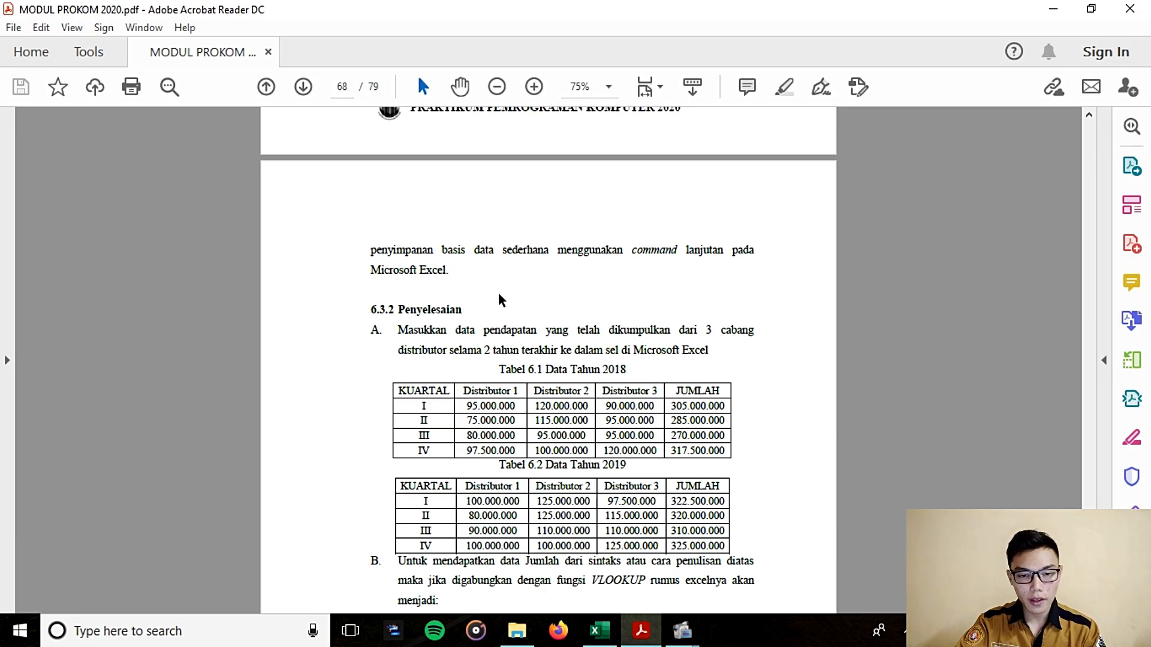
scroll(501, 300, down, 2)
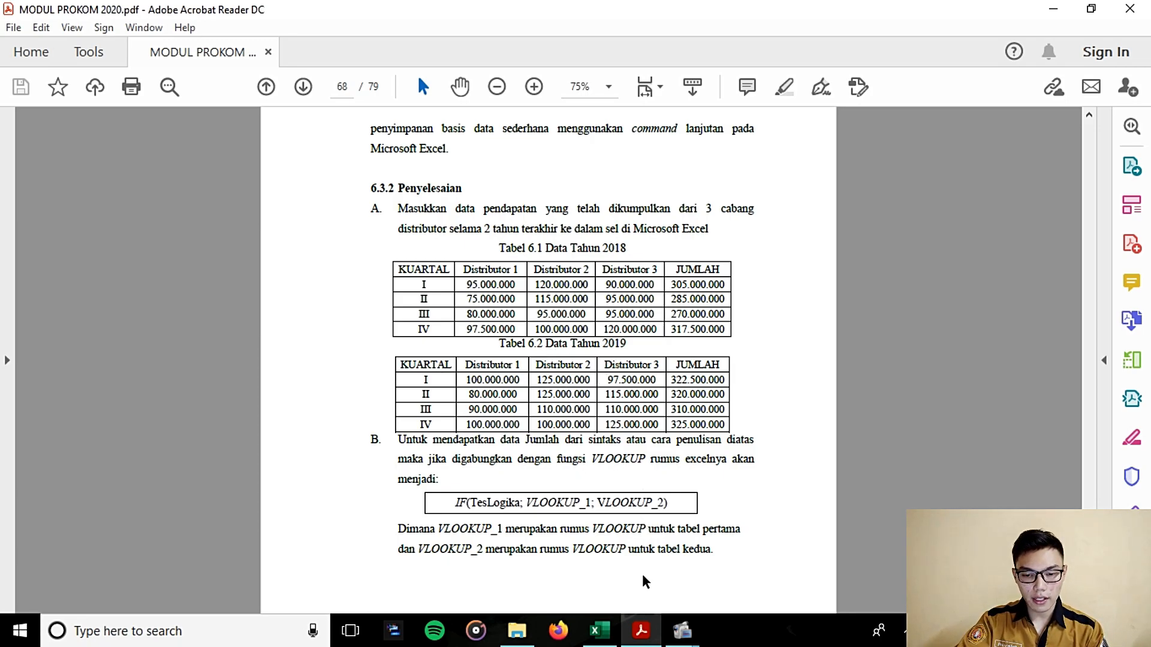
Step: Switch to the if vlookup.xlsx workbook in Excel and review the 2018 distributor figures in G6:I9
click(605, 636)
click(957, 314)
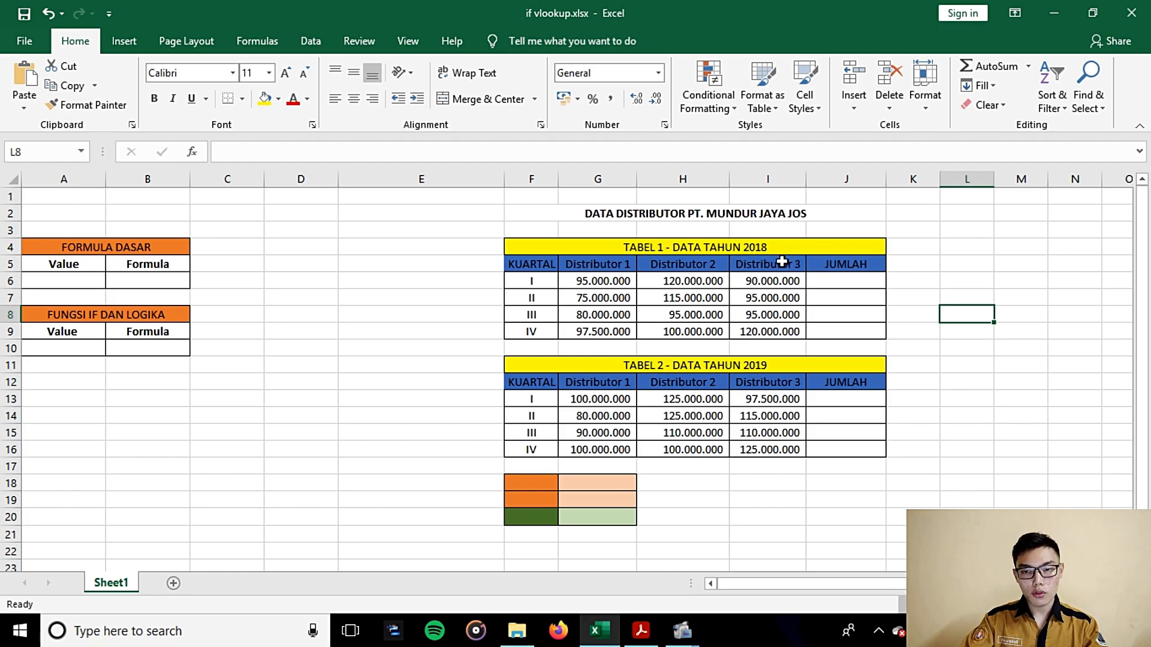
drag(596, 281, 772, 329)
click(940, 283)
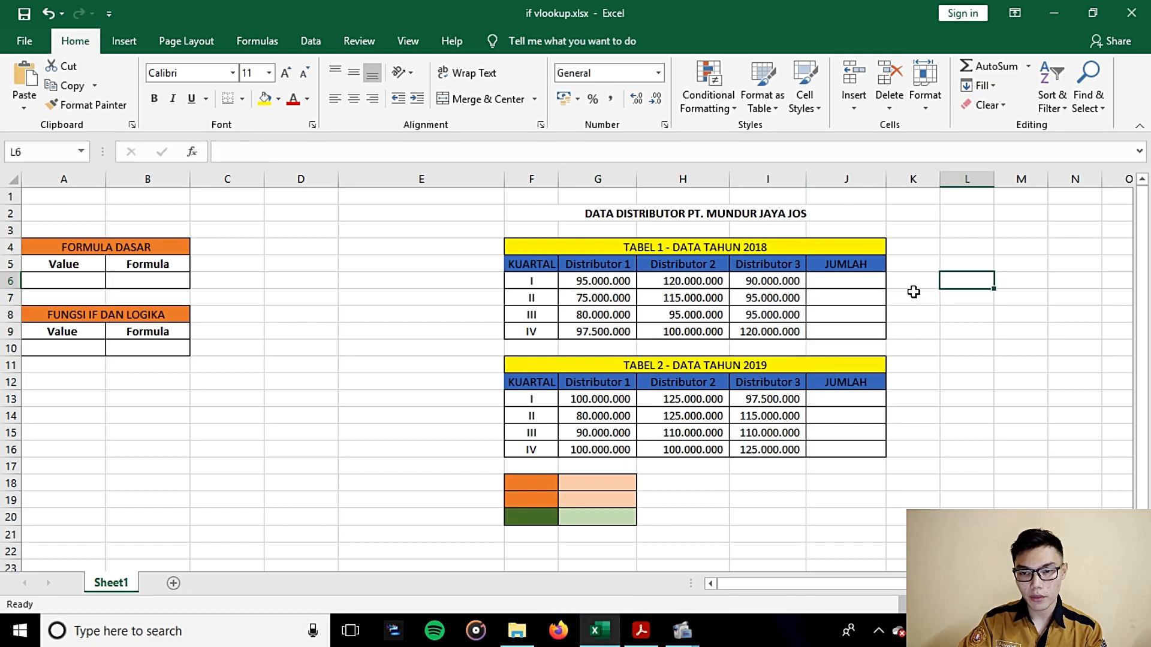
Step: Total the 2018 distributors in J6 with =SUM(G6:I6) and fill the formula down to J9
click(854, 280)
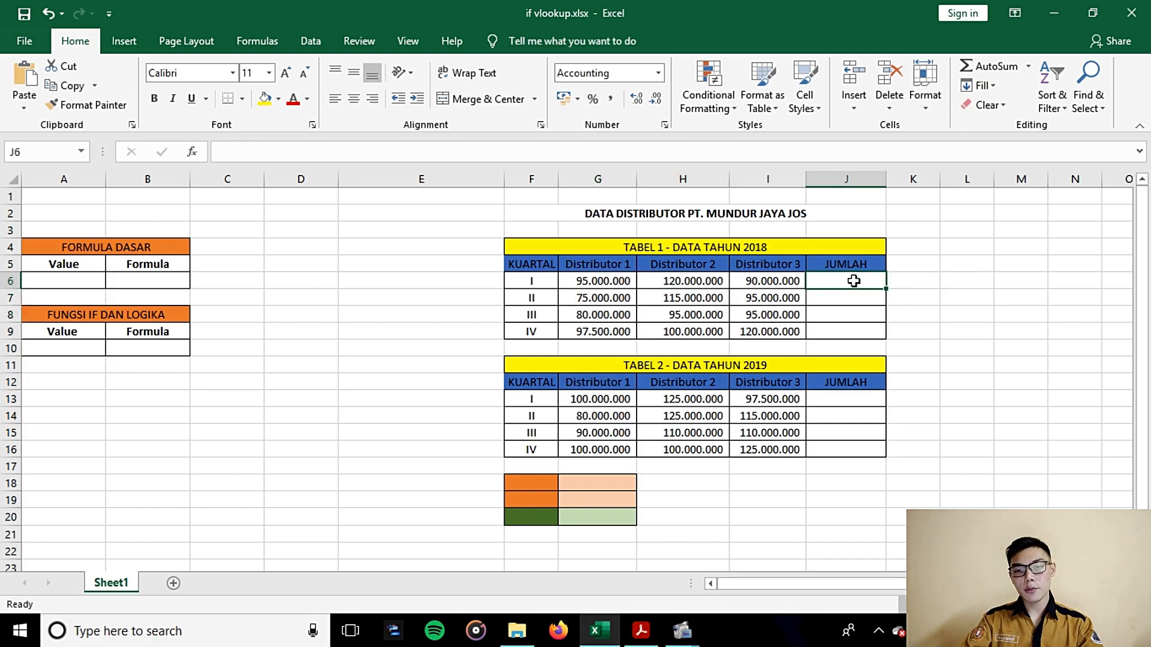
text(=)
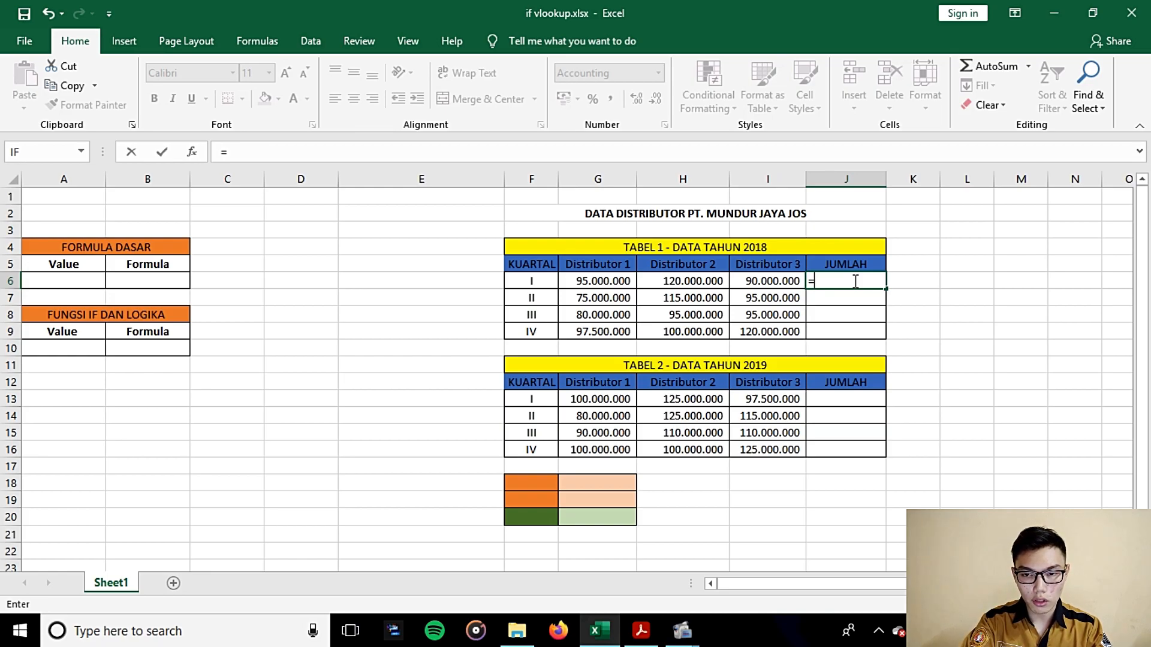
text(SUM()
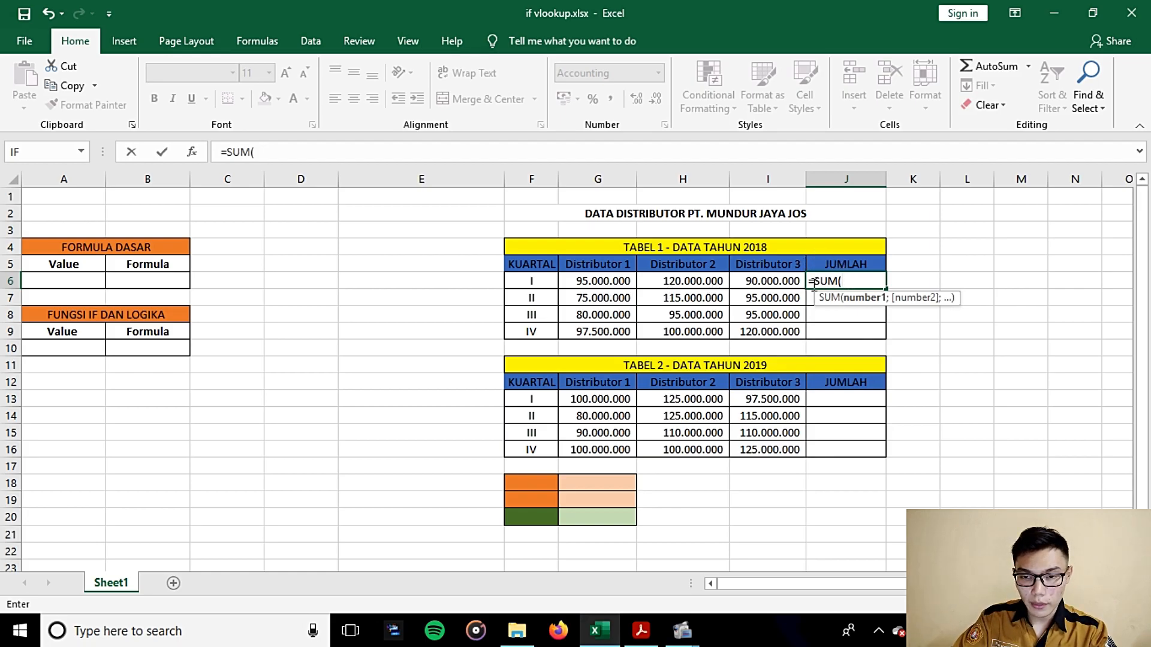
drag(591, 283, 753, 281)
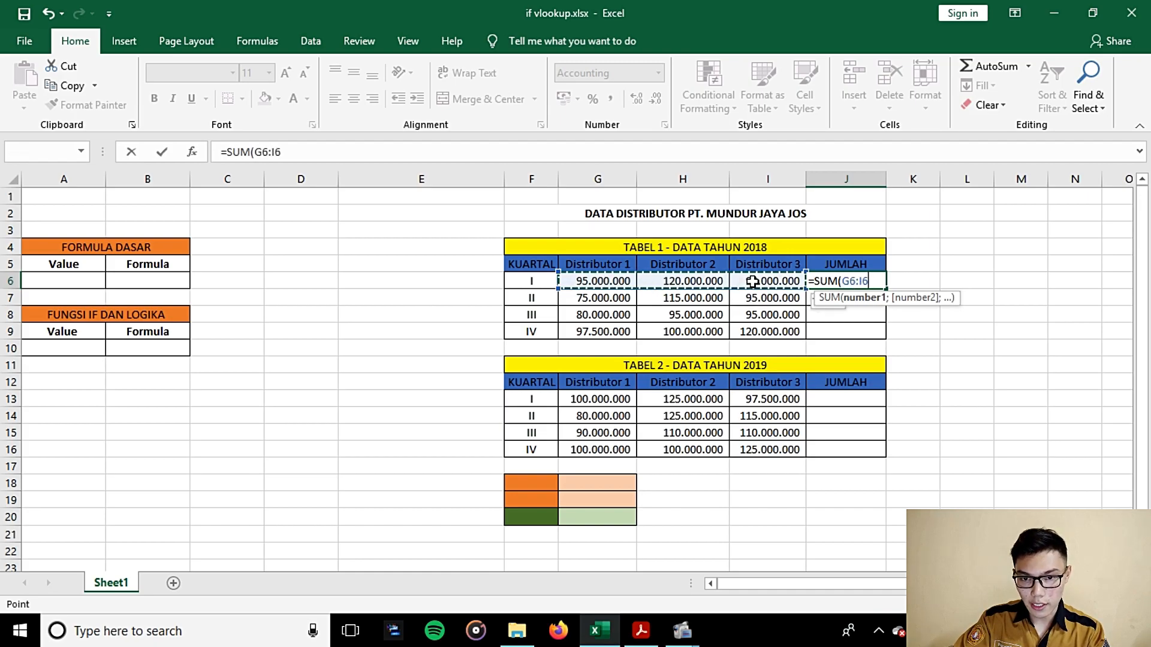
key(Return)
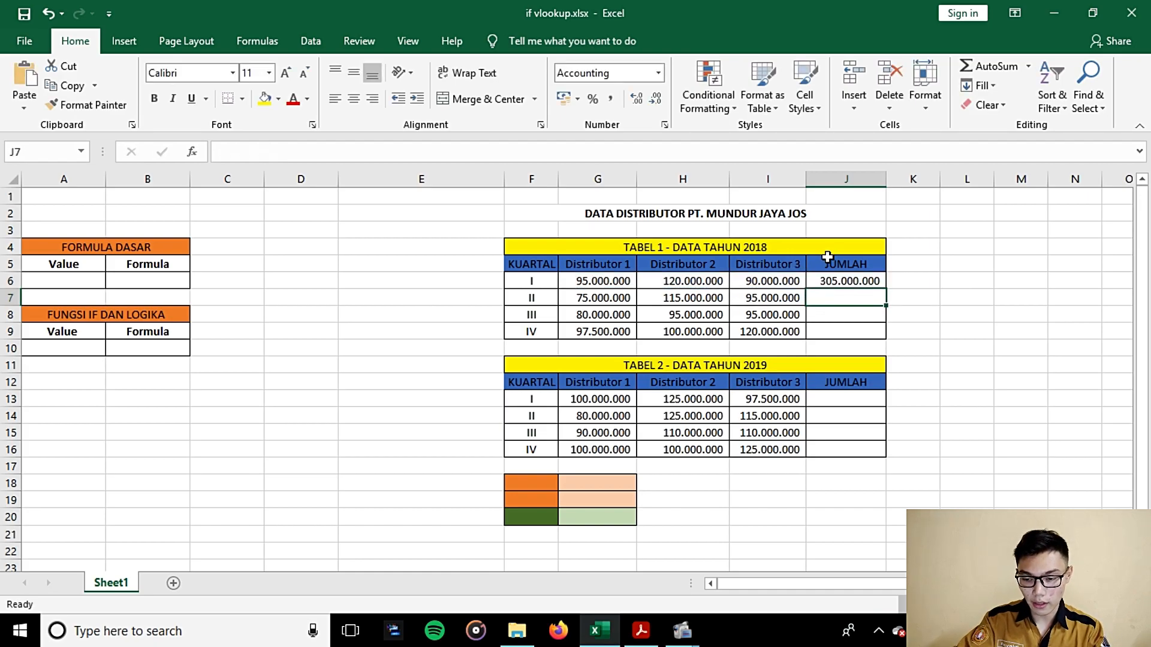
click(848, 278)
drag(886, 291, 890, 340)
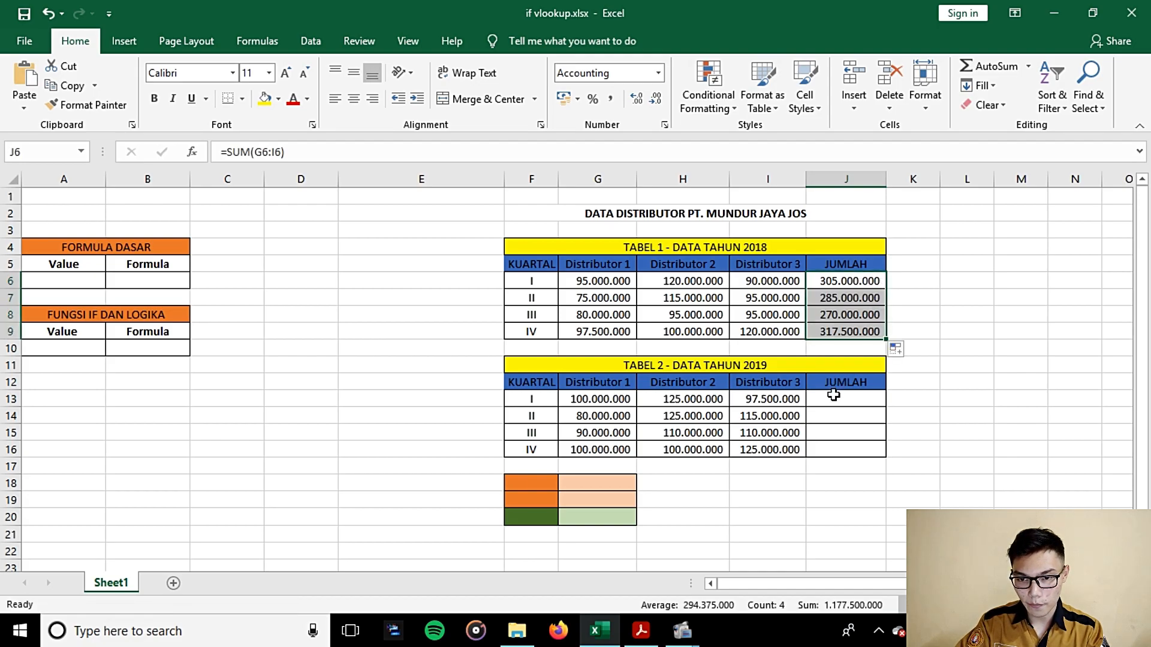
click(844, 283)
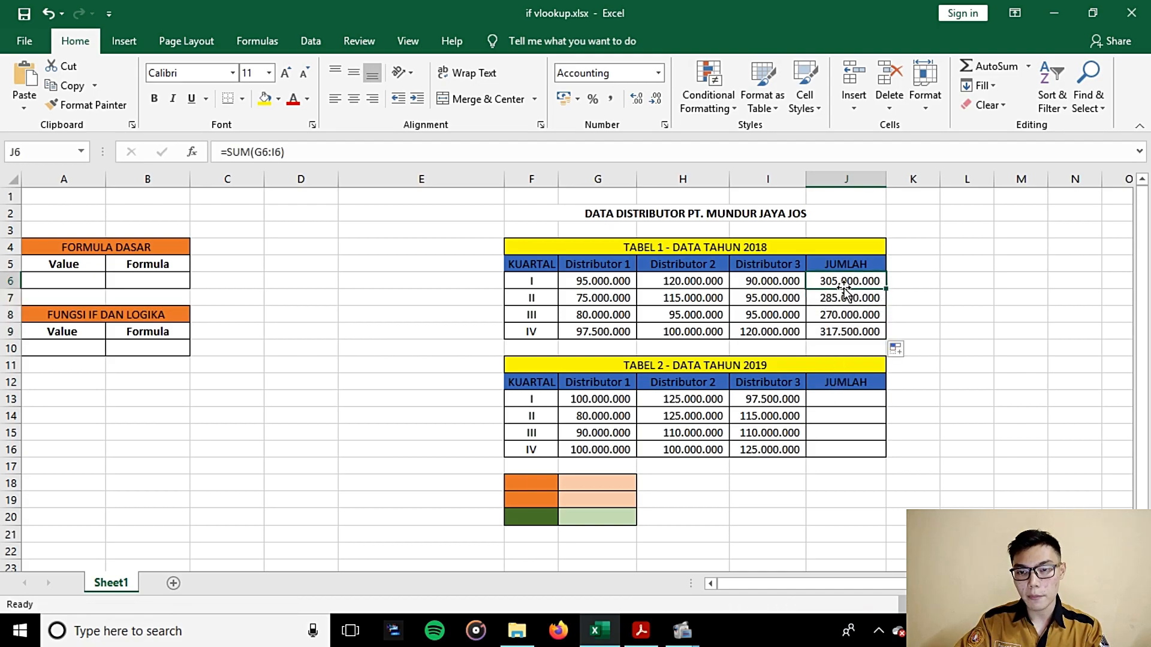
click(840, 298)
Step: Total the 2019 distributors in J13 with =SUM(G13:I13) and fill the formula down to J16
click(844, 397)
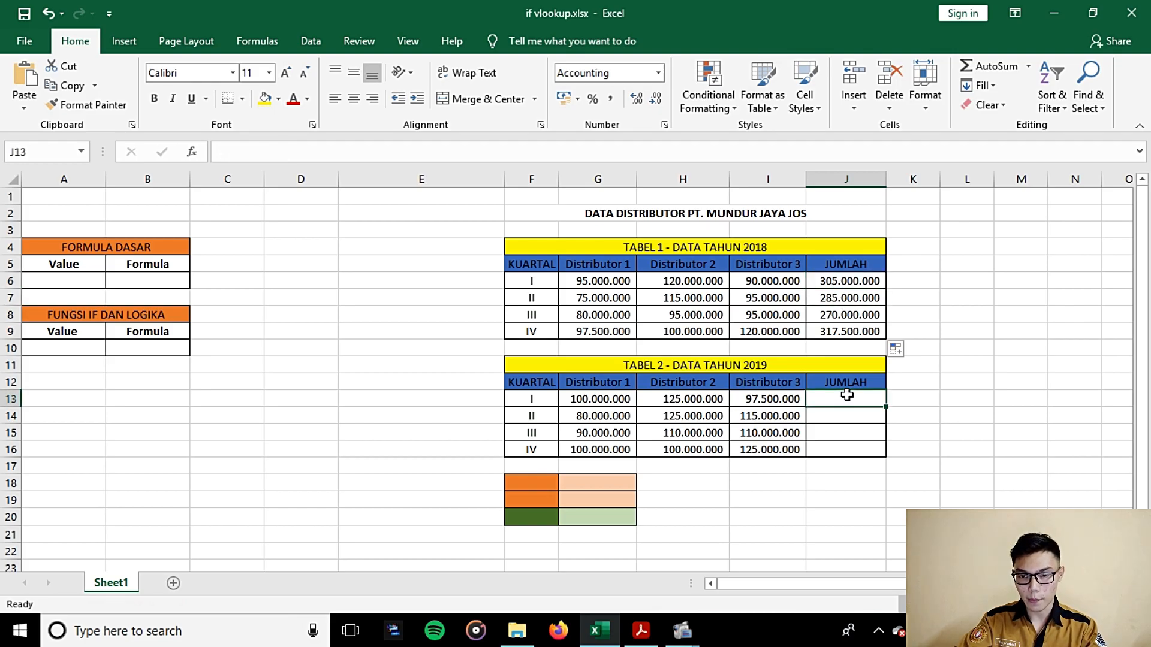
text(=SUM()
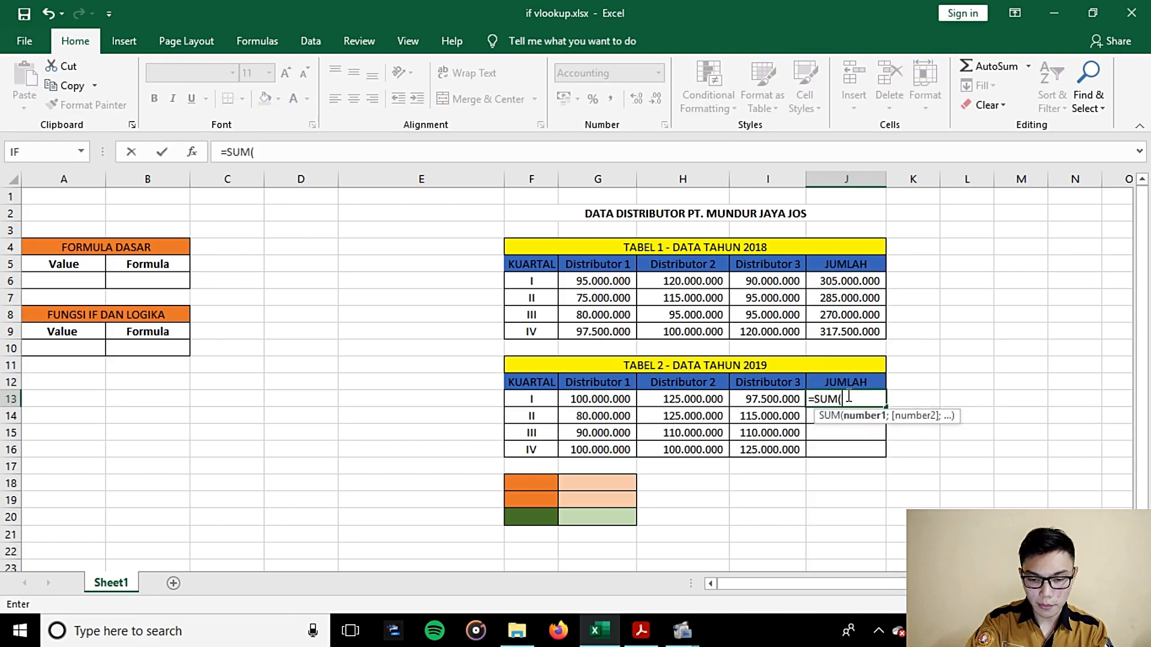
drag(586, 398, 765, 397)
key(Return)
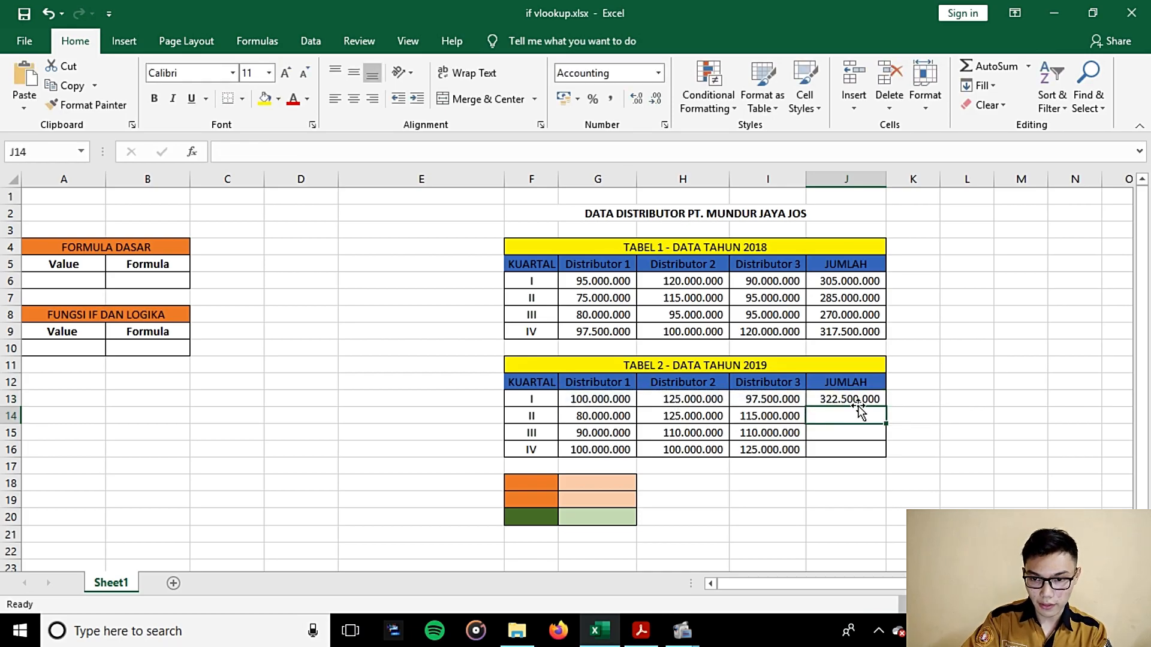
click(877, 399)
drag(885, 406, 888, 457)
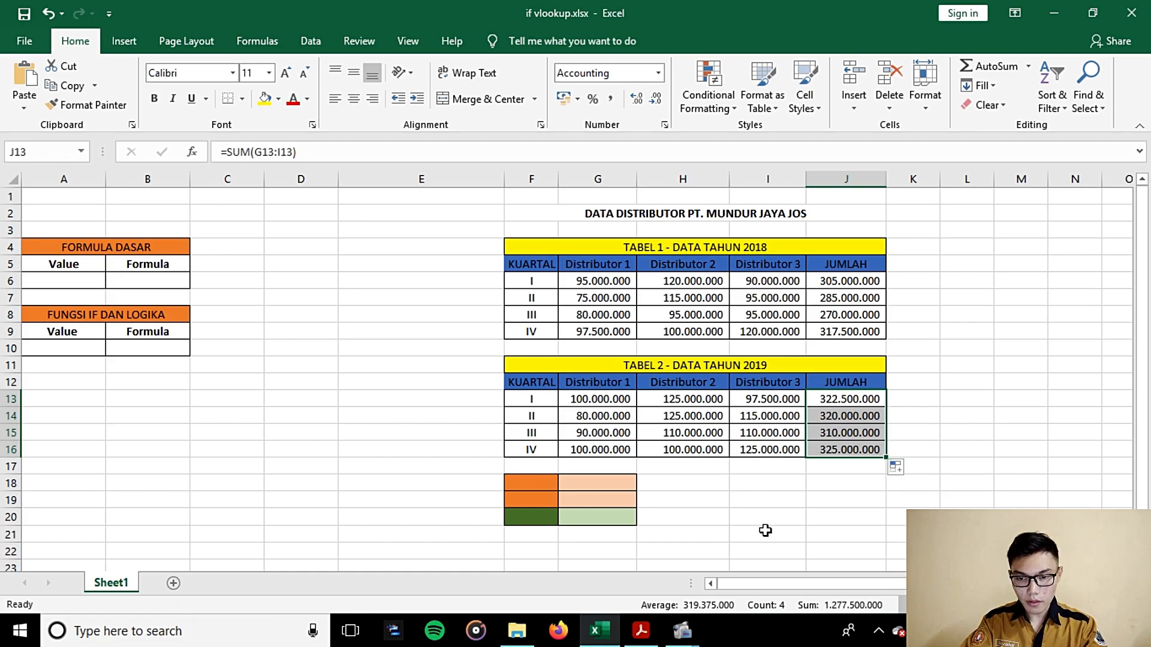
Step: Label cells F18, F19 and F20 as TAHUN, KUARTAL and JUMLAH
click(530, 483)
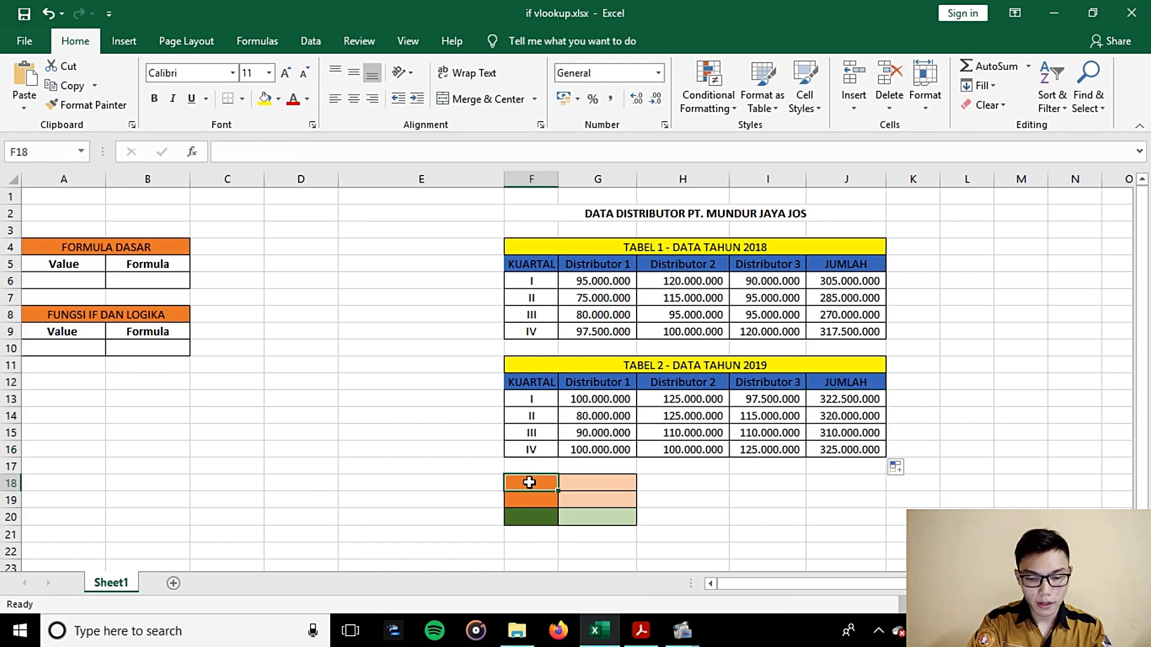
text(TAHUN)
key(Return)
text(KUarta)
key(BackSpace)
key(BackSpace)
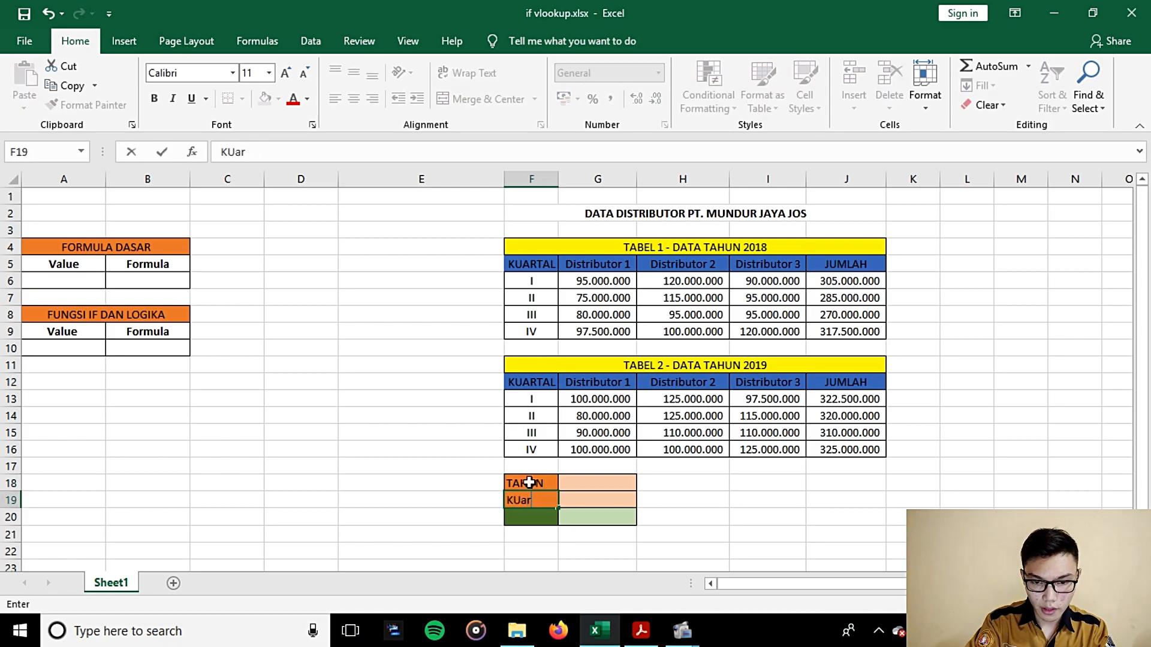
text(TAL)
key(Return)
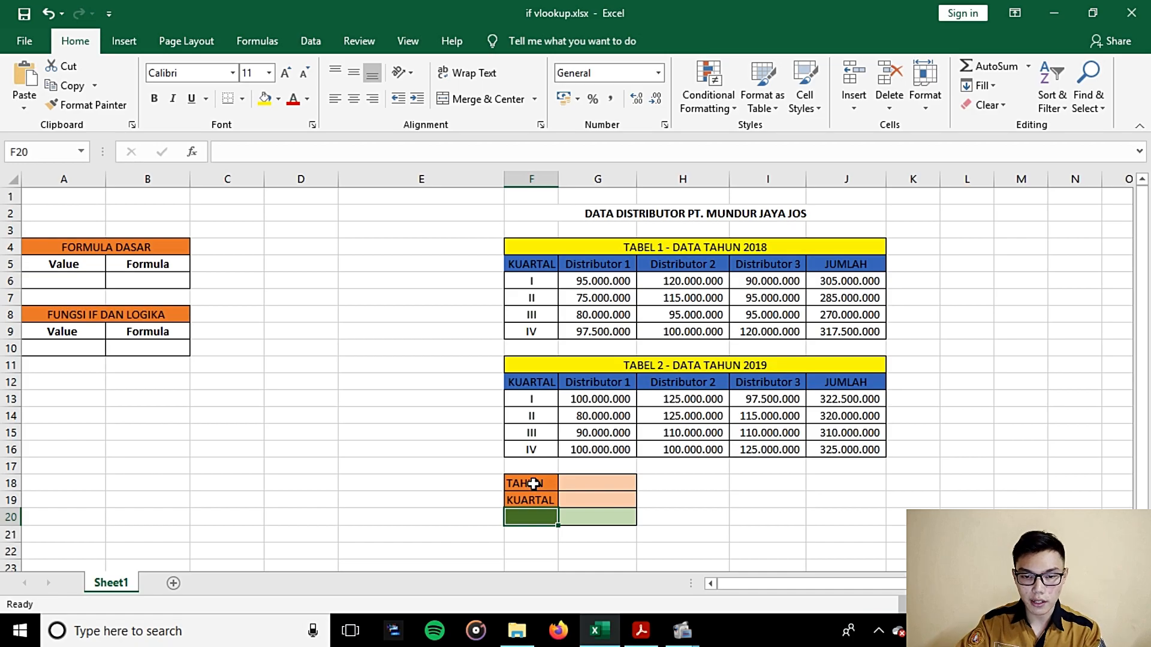
text(JUMLA)
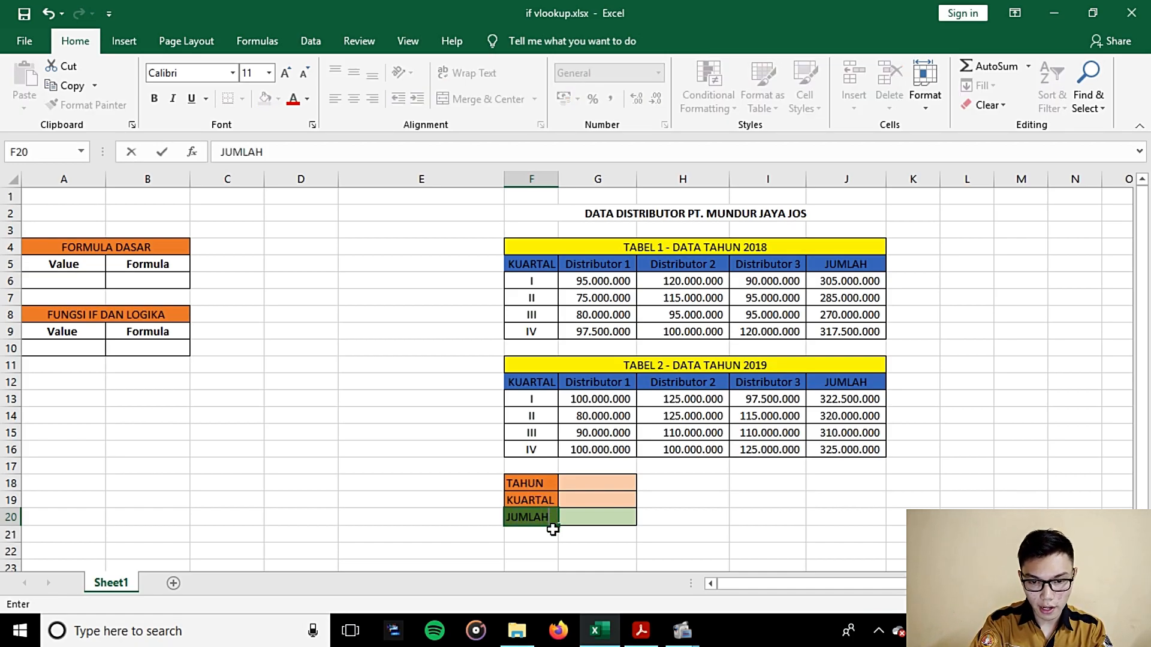
text(H)
Step: Begin an IF formula in G20 with the logical test G18=2018
click(605, 522)
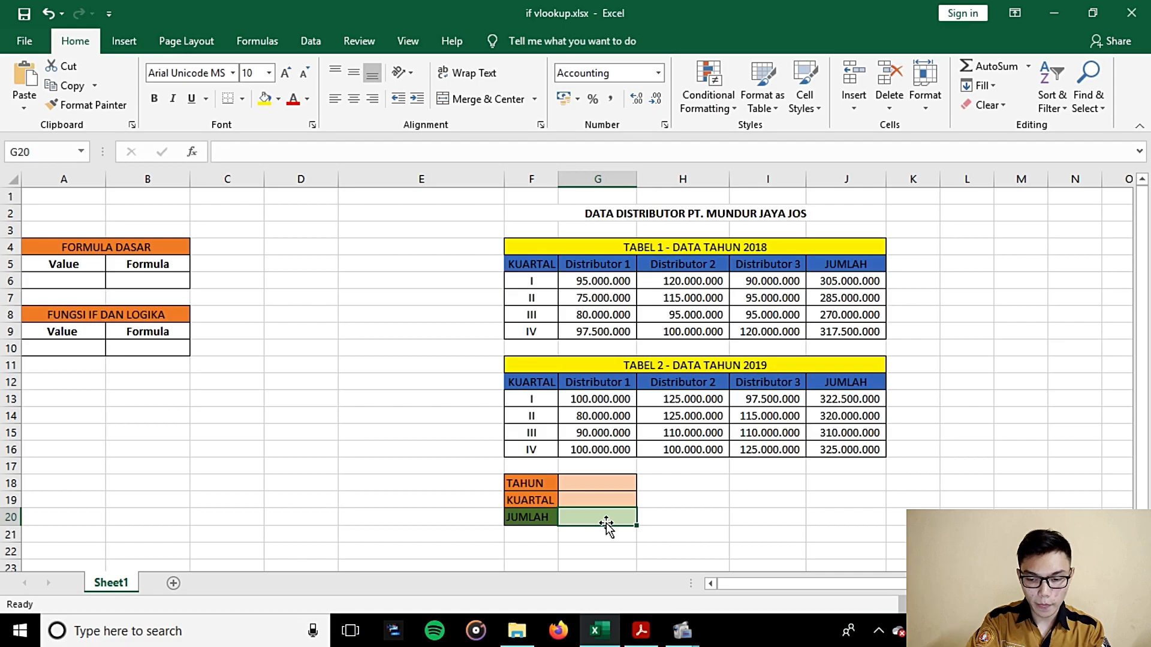
text(=if)
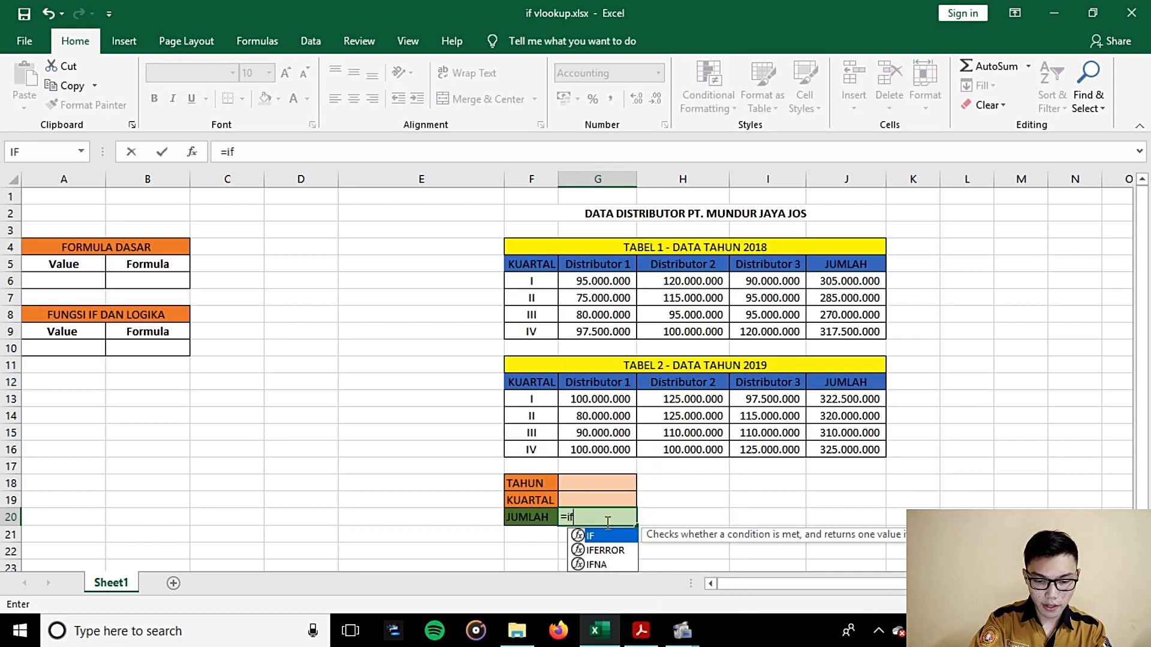
key(Tab)
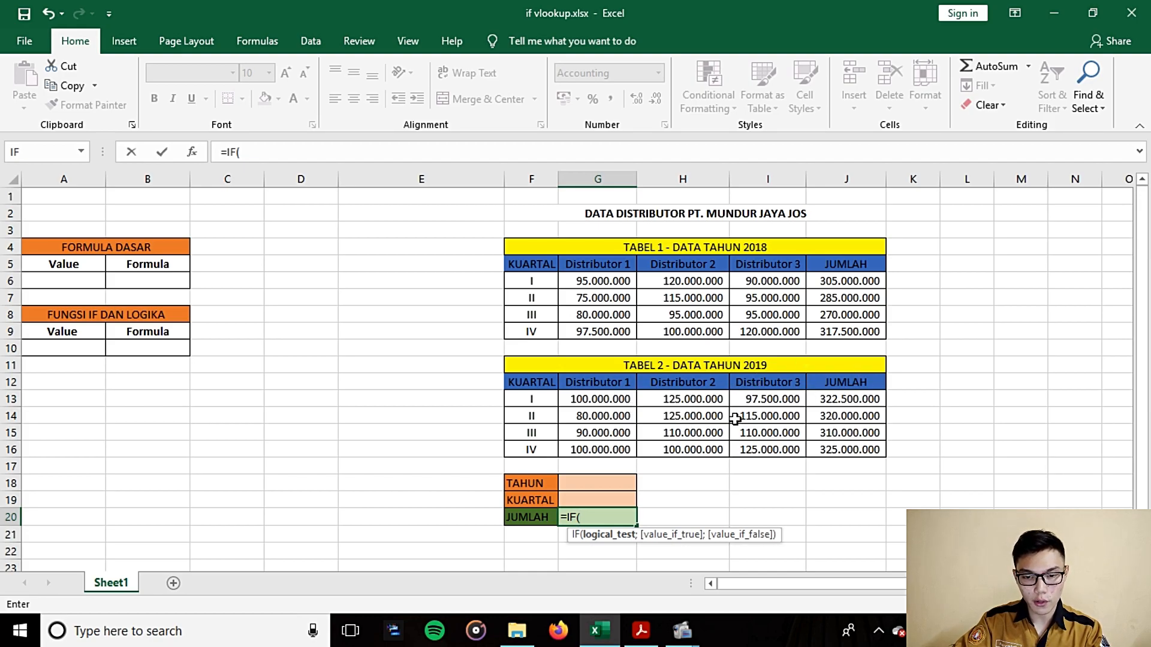
click(615, 485)
text(=2018)
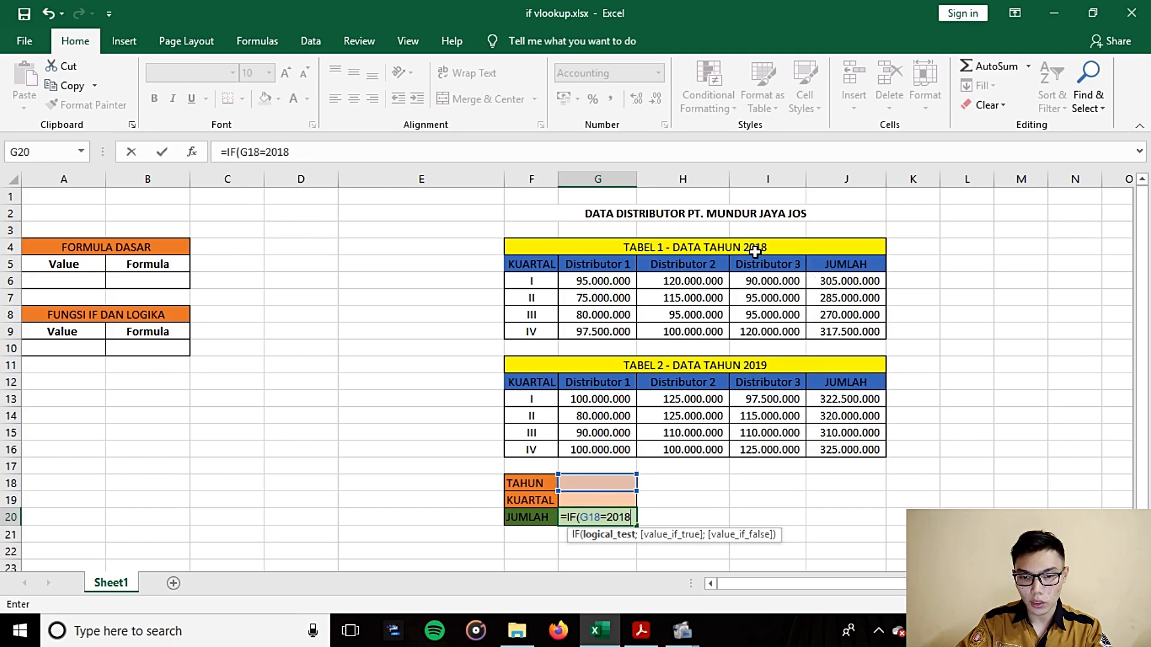
text(;)
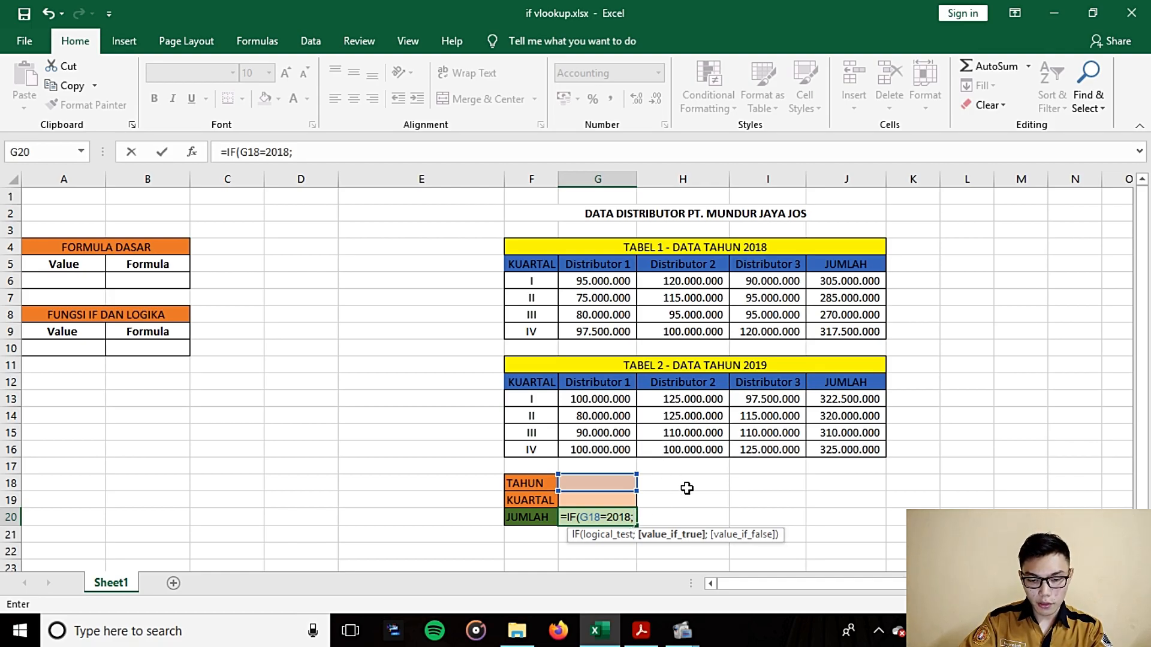
Step: Add VLOOKUP(G19;F6:J9;5) as the value-if-true argument of the IF formula in G20
text(vl)
key(Tab)
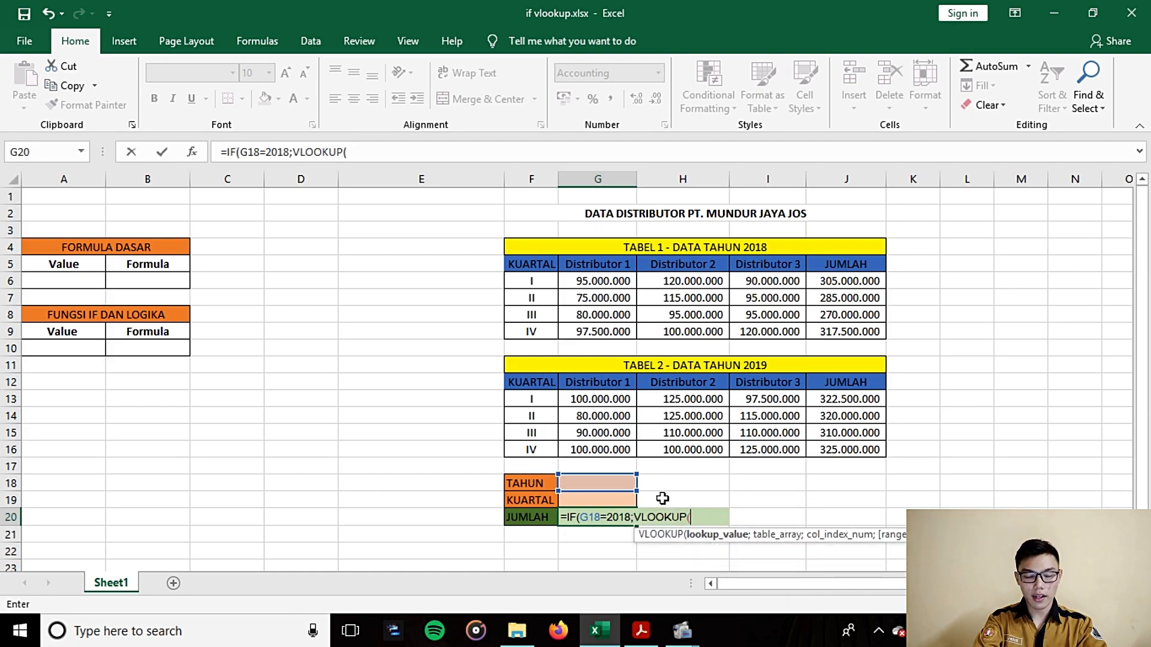
click(581, 502)
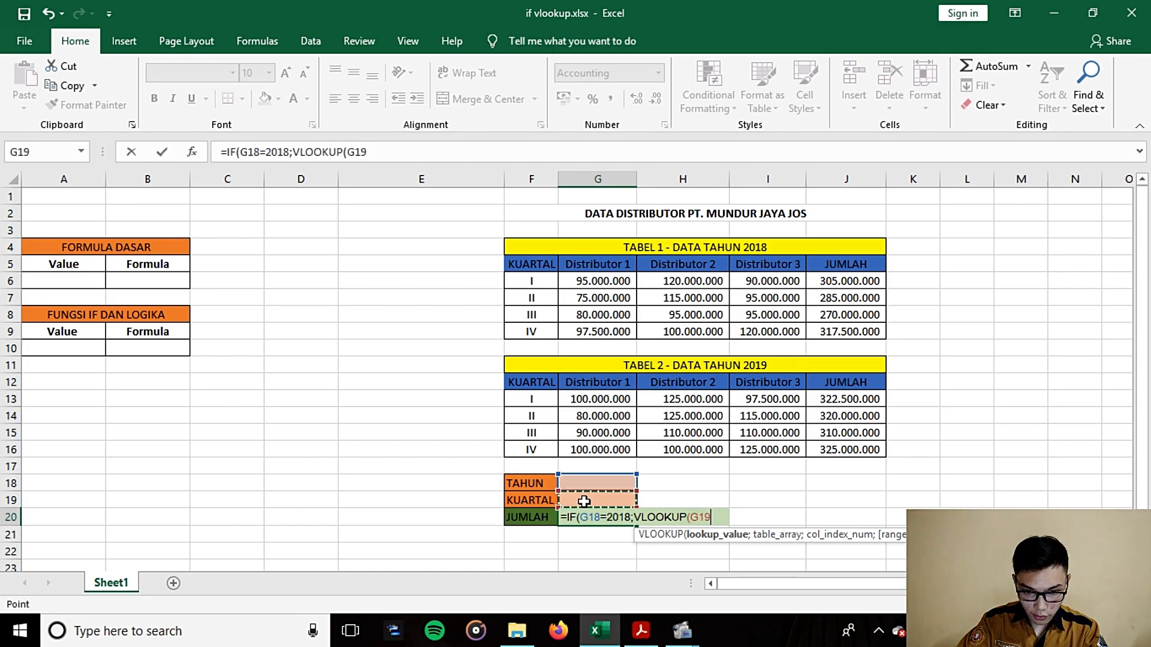
text(;)
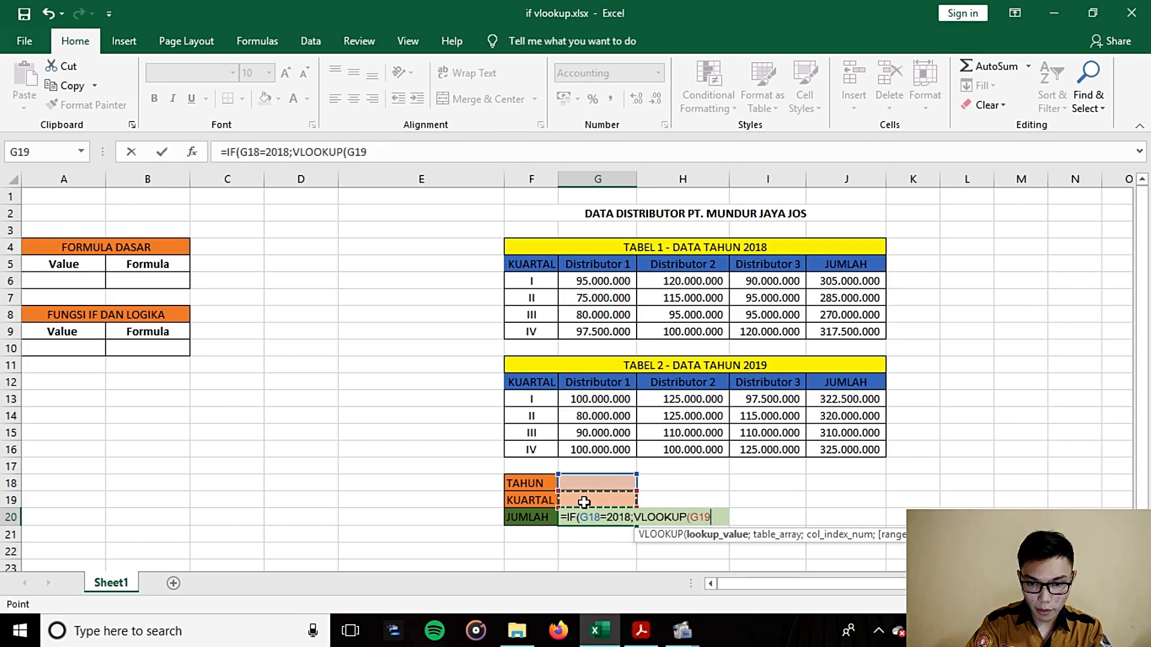
click(536, 280)
drag(535, 280, 842, 329)
text(;)
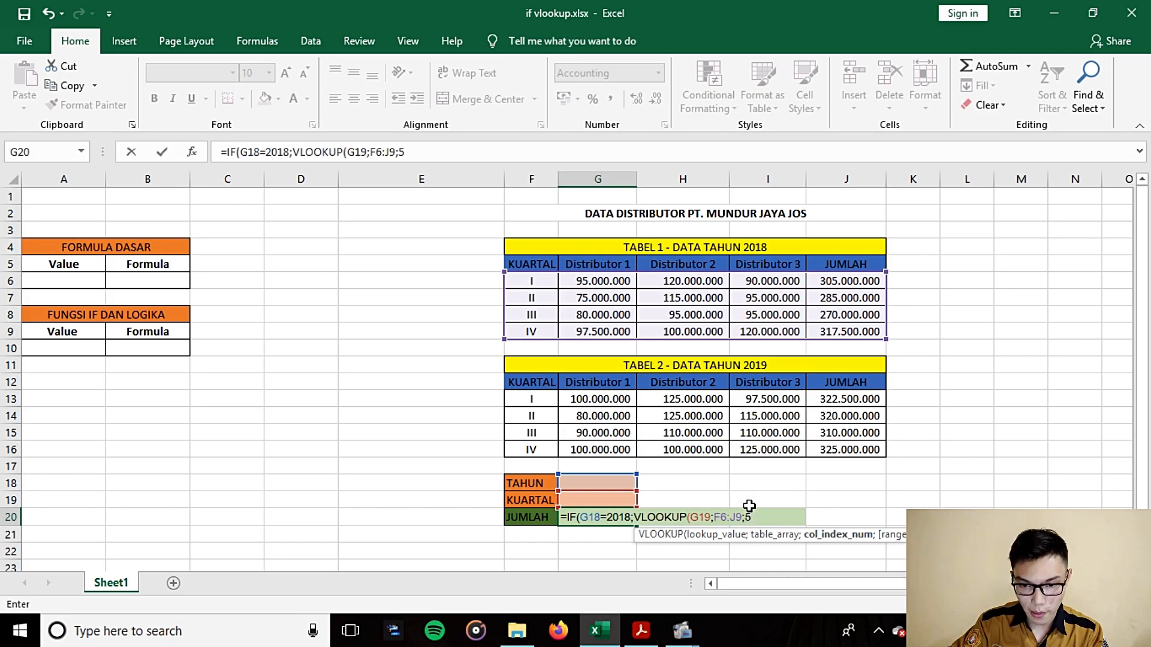
Step: Add VLOOKUP(G19;F13:J16;5) as the value-if-false argument and complete the IF formula in G20, accepting the closing-bracket correction
text();vl)
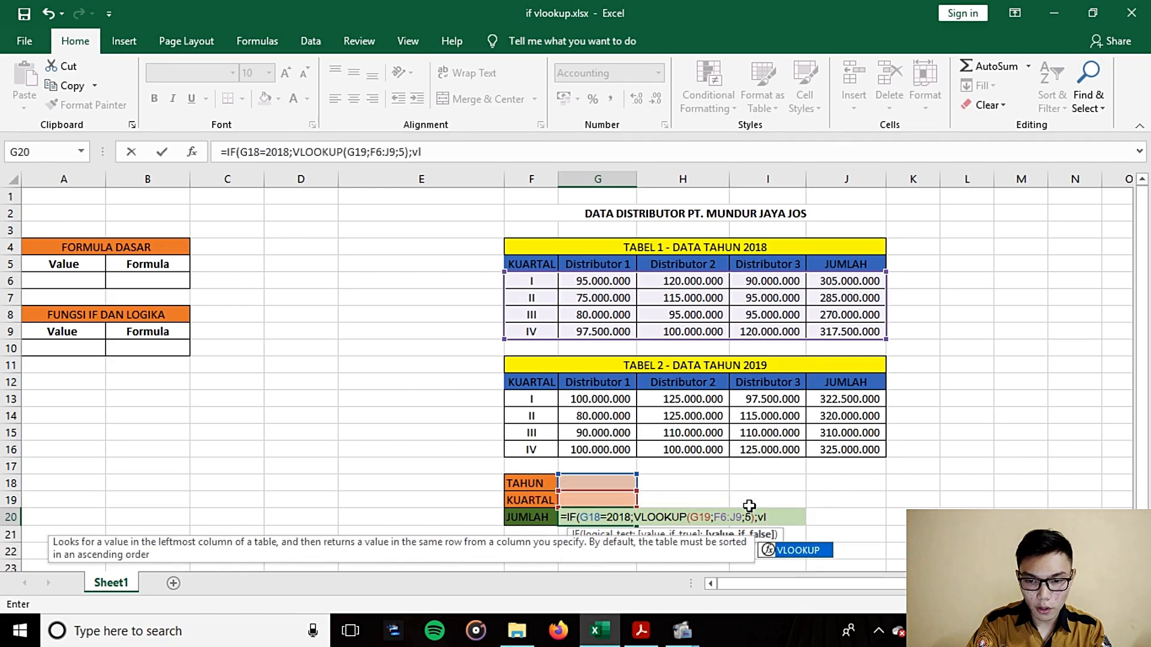
key(Tab)
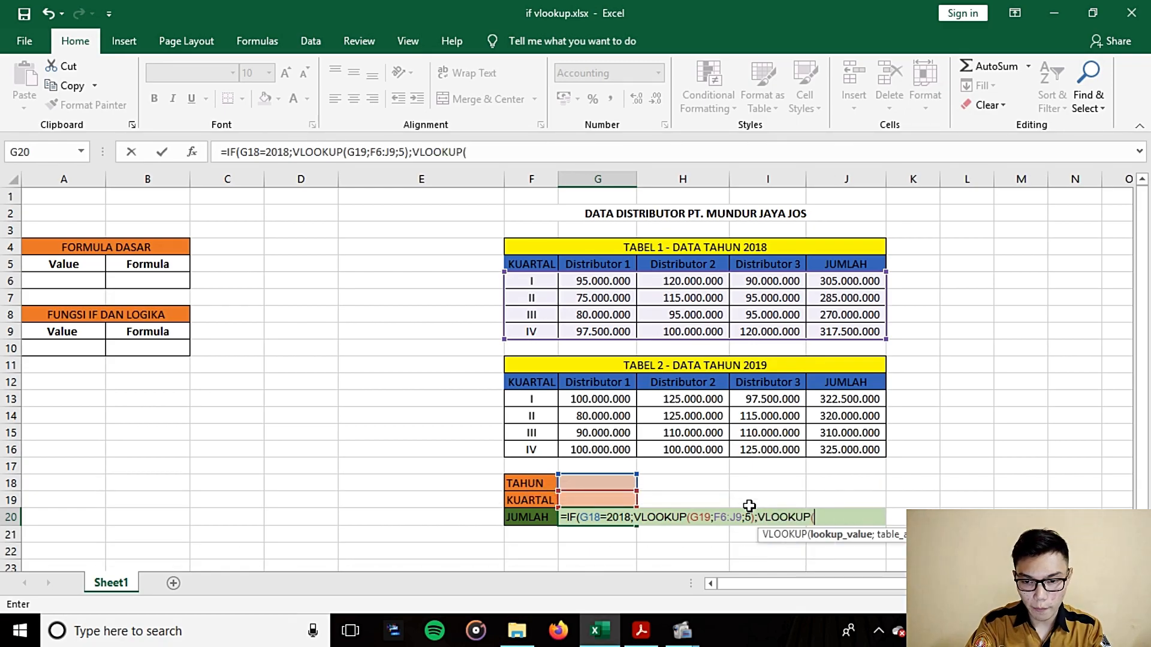
click(587, 501)
text(;)
drag(541, 398, 853, 446)
text(;)
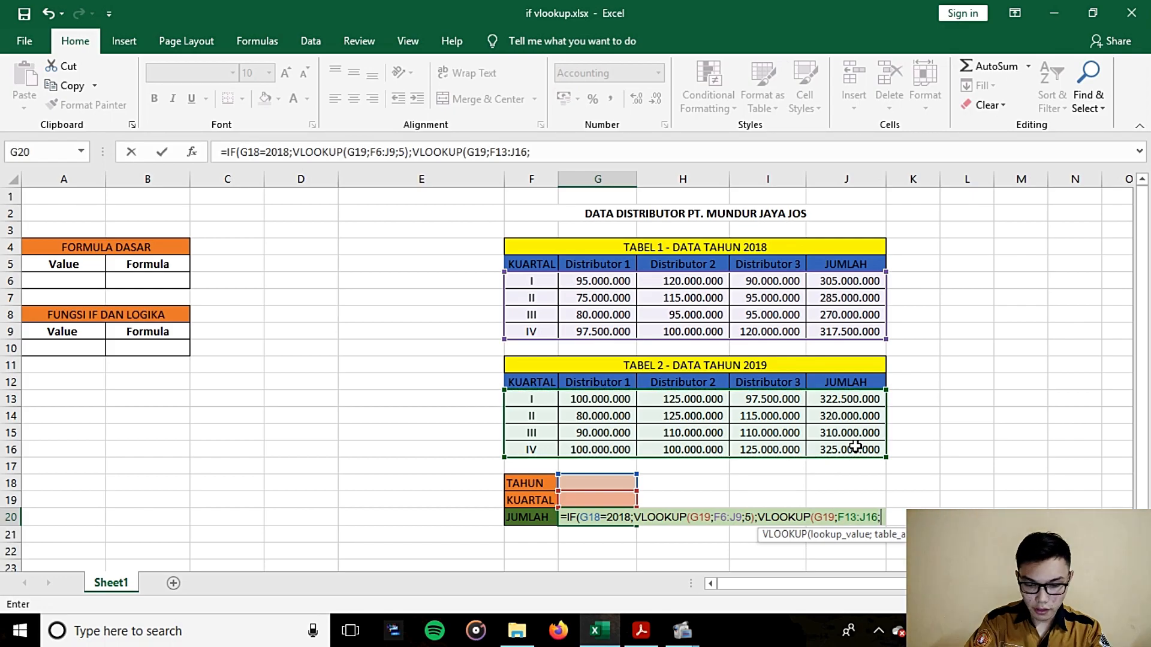
text(5)
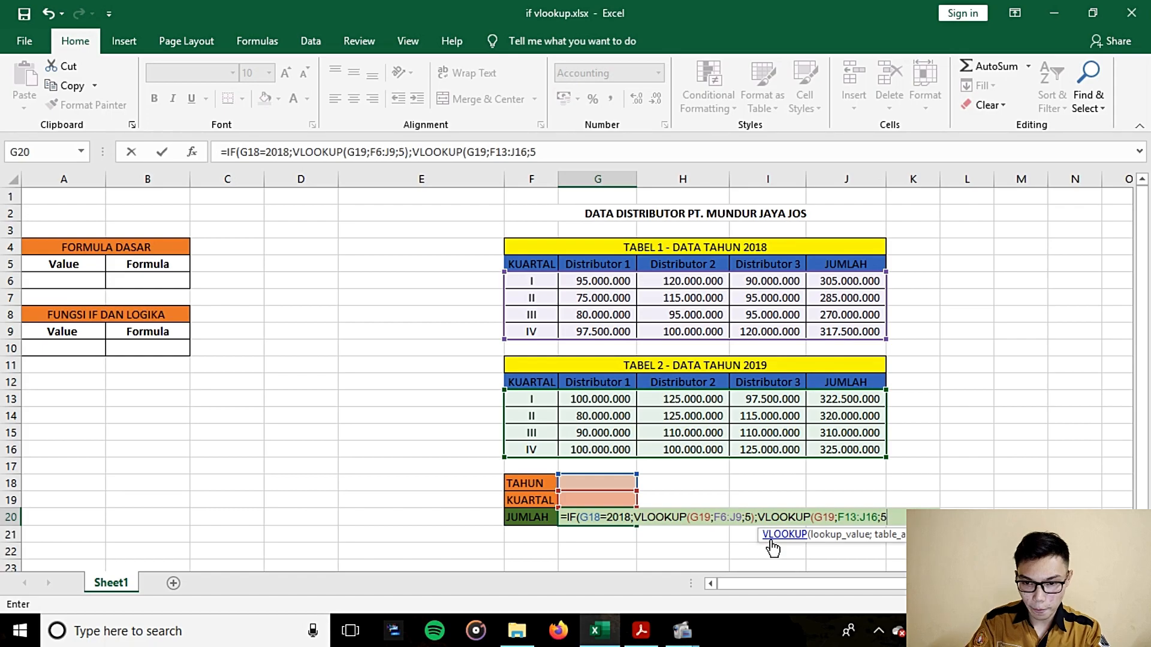
key(Return)
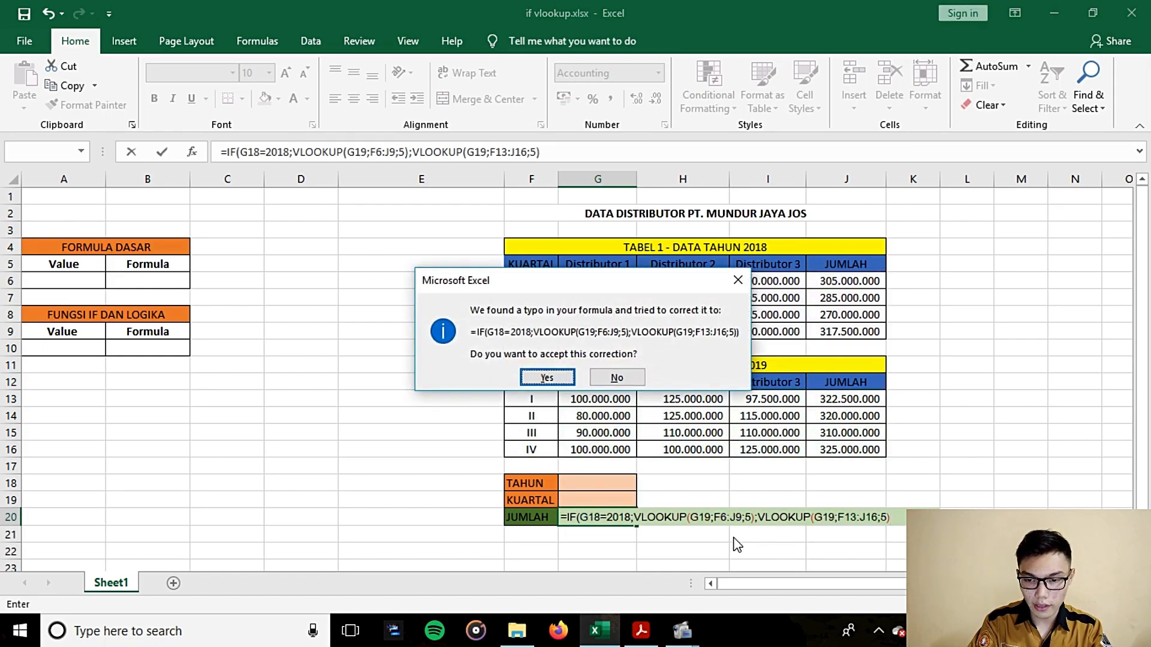
key(Return)
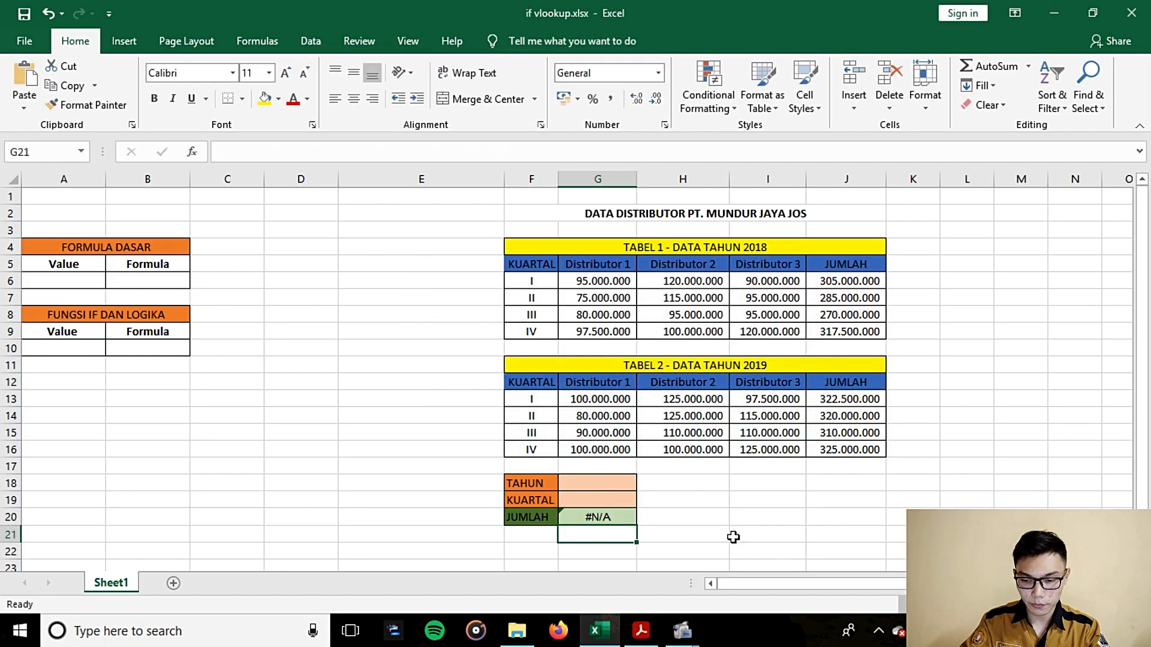
Step: Add list data validation to the TAHUN cell G18 with the source 2018;2019
click(588, 484)
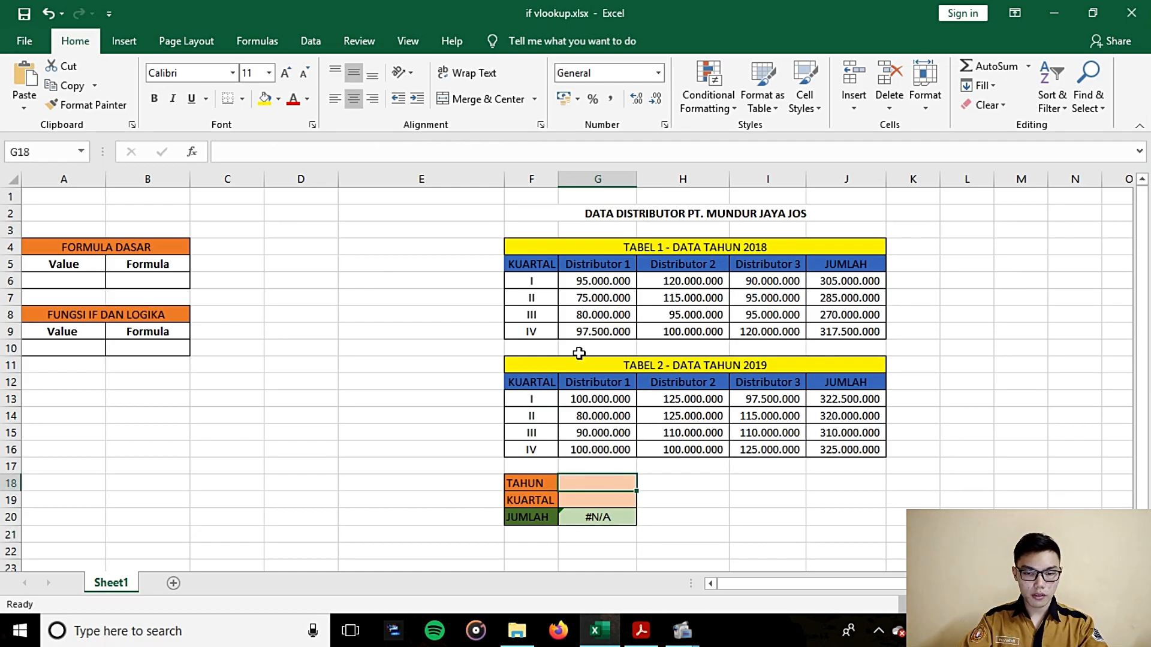
click(313, 41)
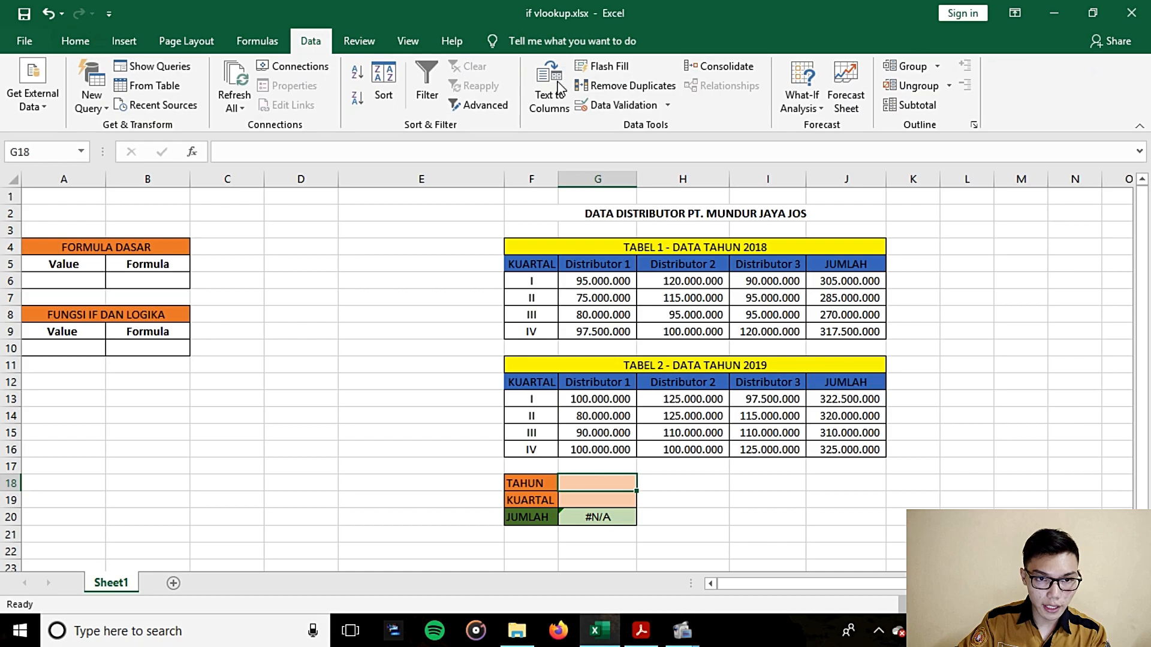
click(619, 108)
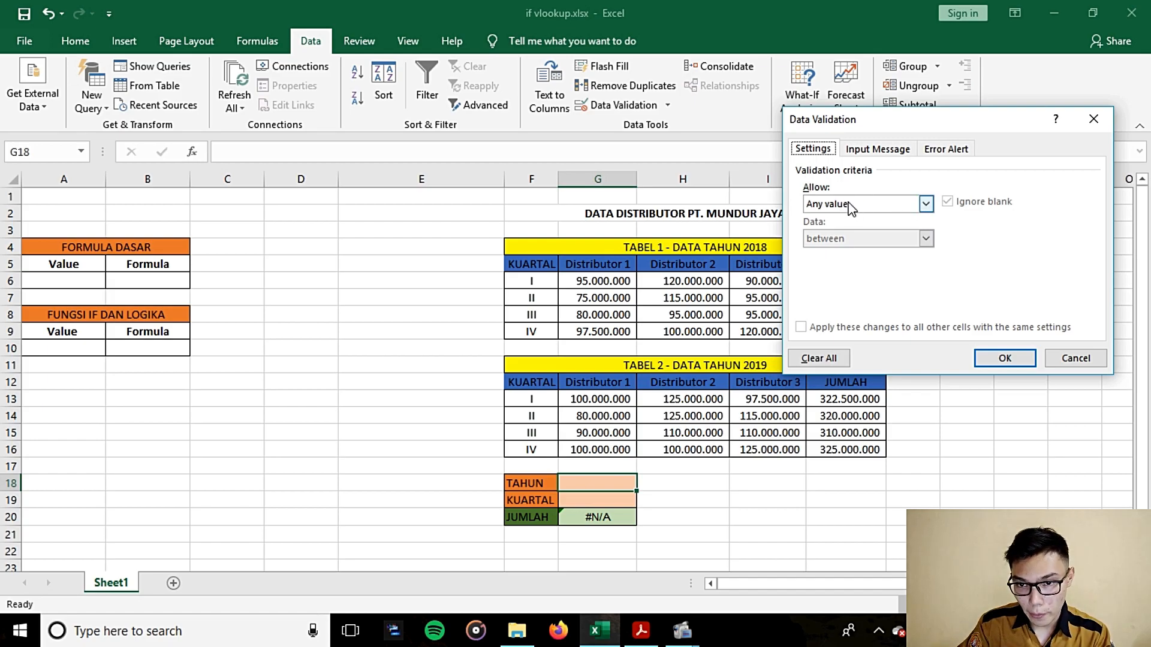
click(923, 205)
click(826, 256)
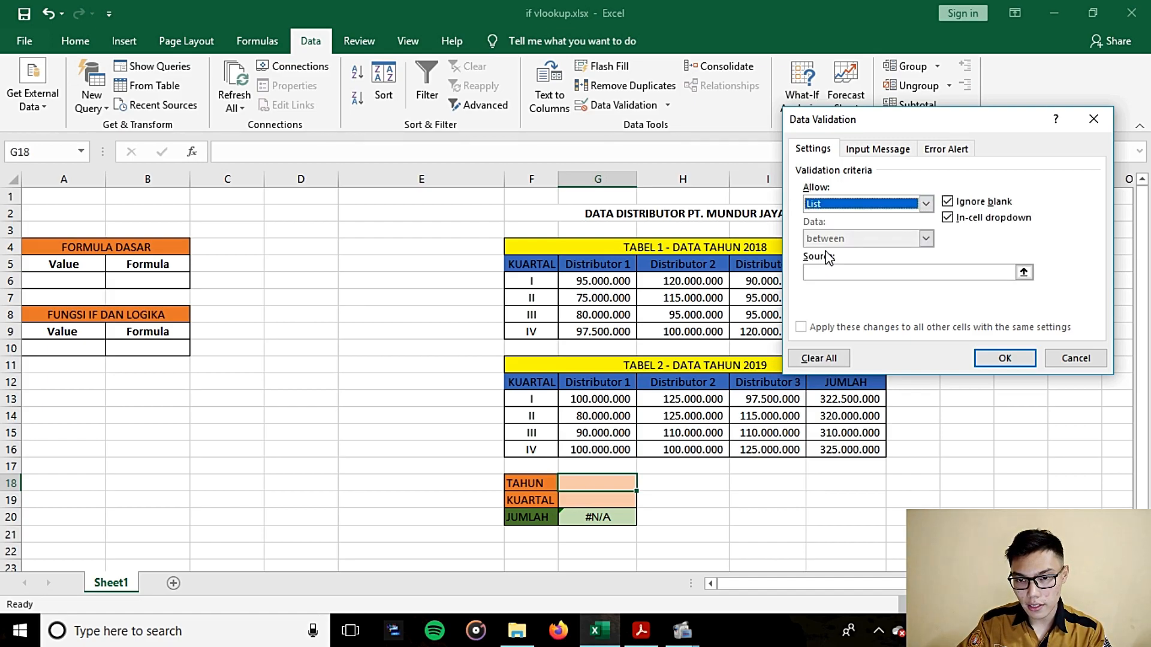
click(838, 273)
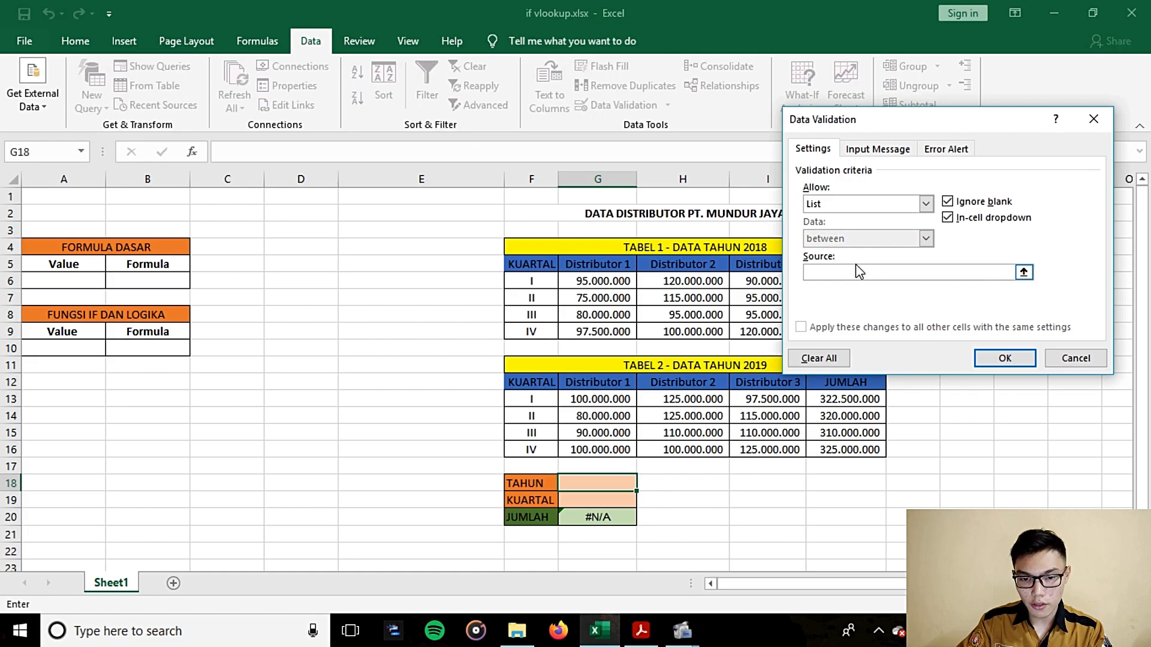
text(2018)
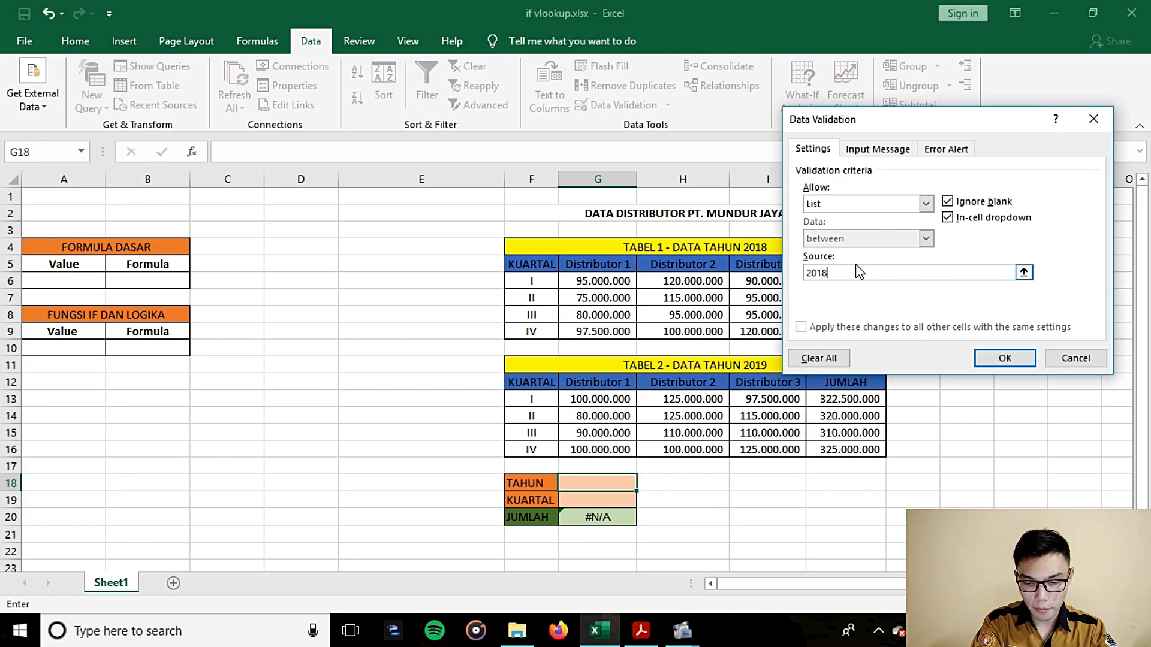
text(;2019)
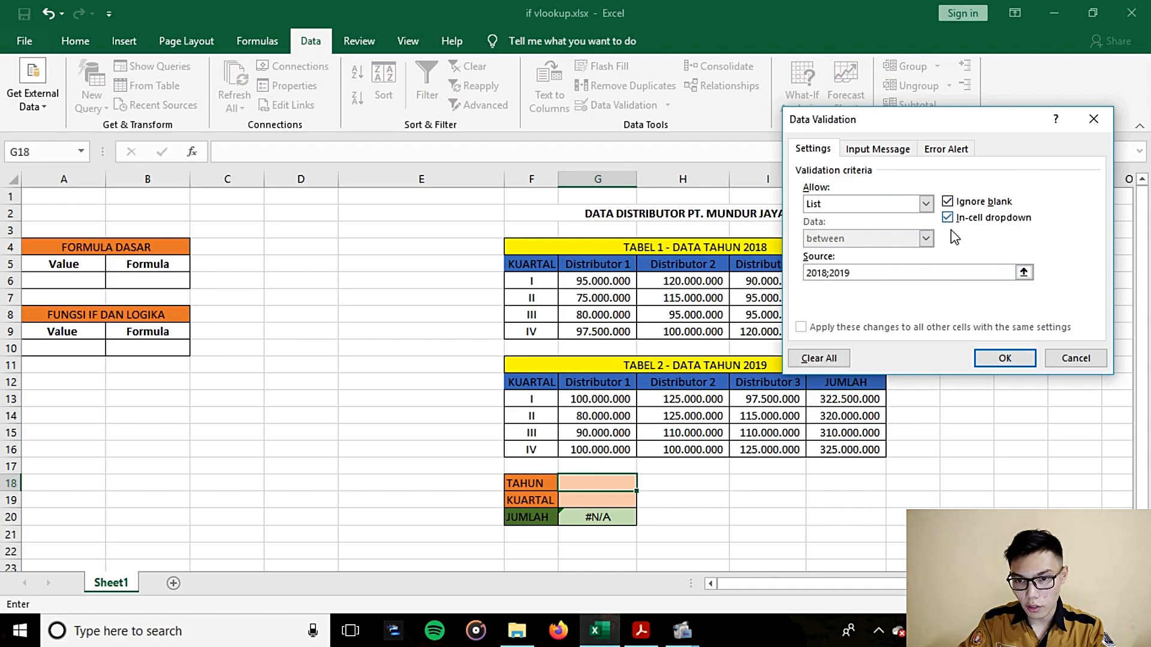
click(1000, 360)
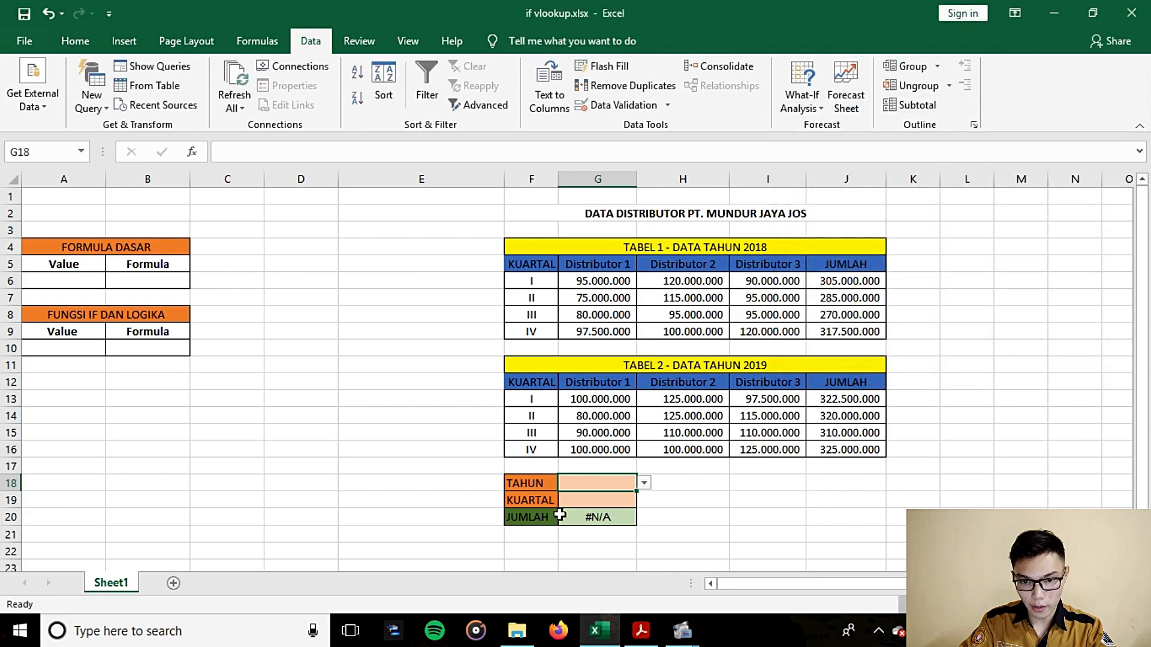
Step: Add list data validation to the KUARTAL cell G19 with the source I;II;III;IV
click(594, 500)
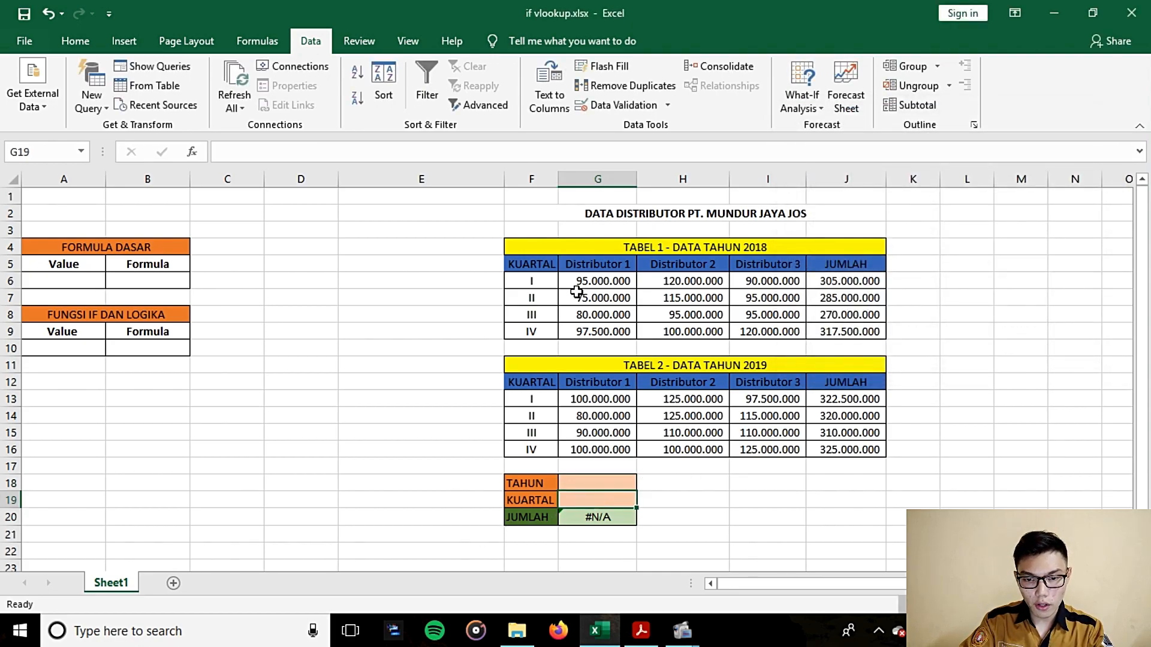
click(600, 109)
click(825, 207)
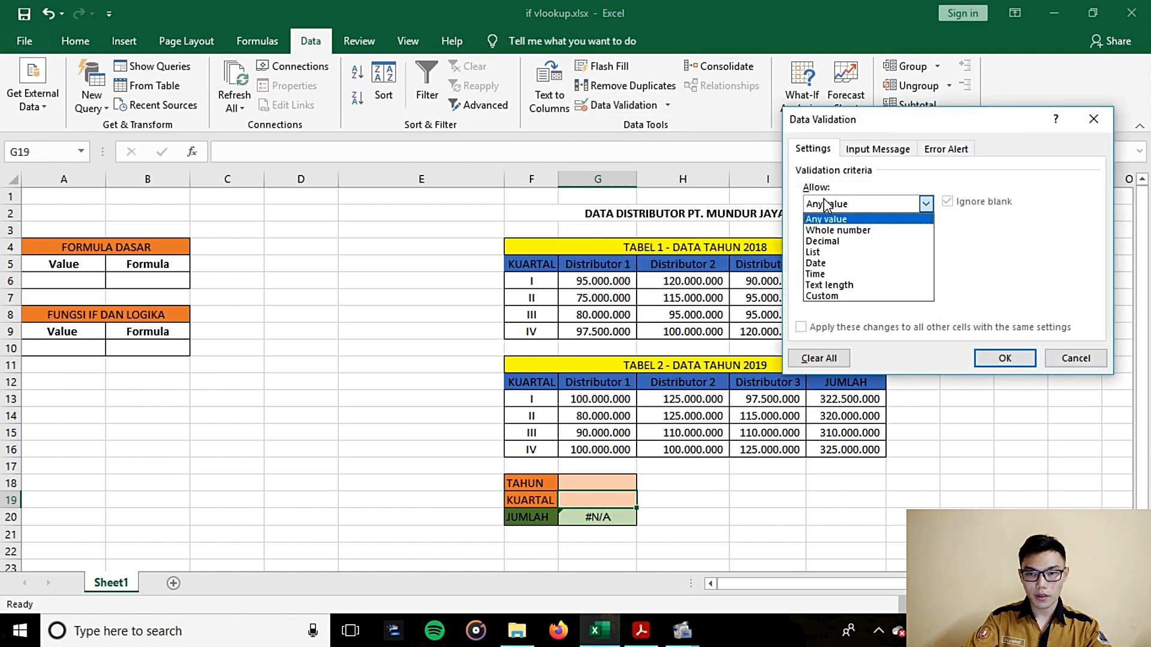
click(842, 257)
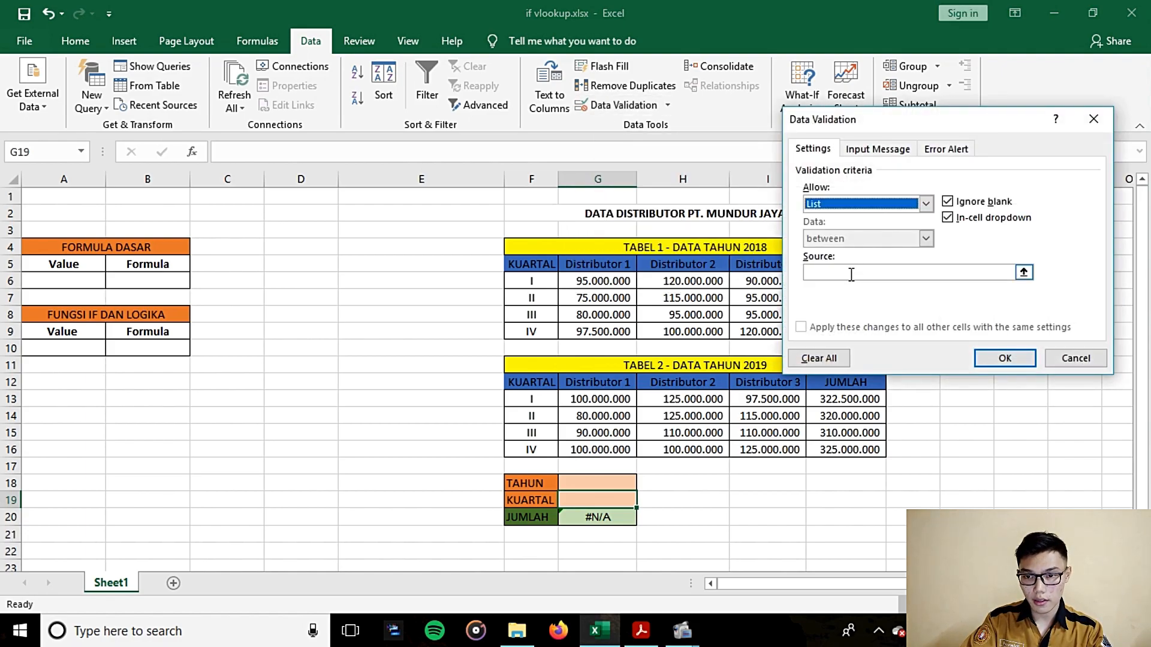
click(851, 274)
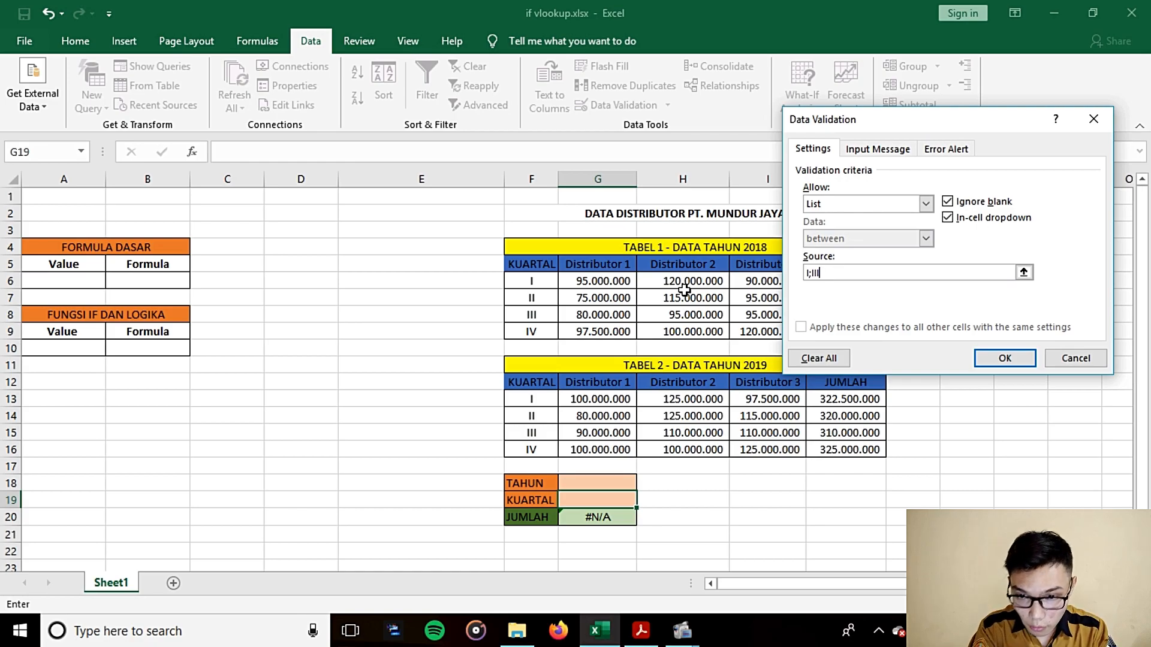
text(I;II;III;IV)
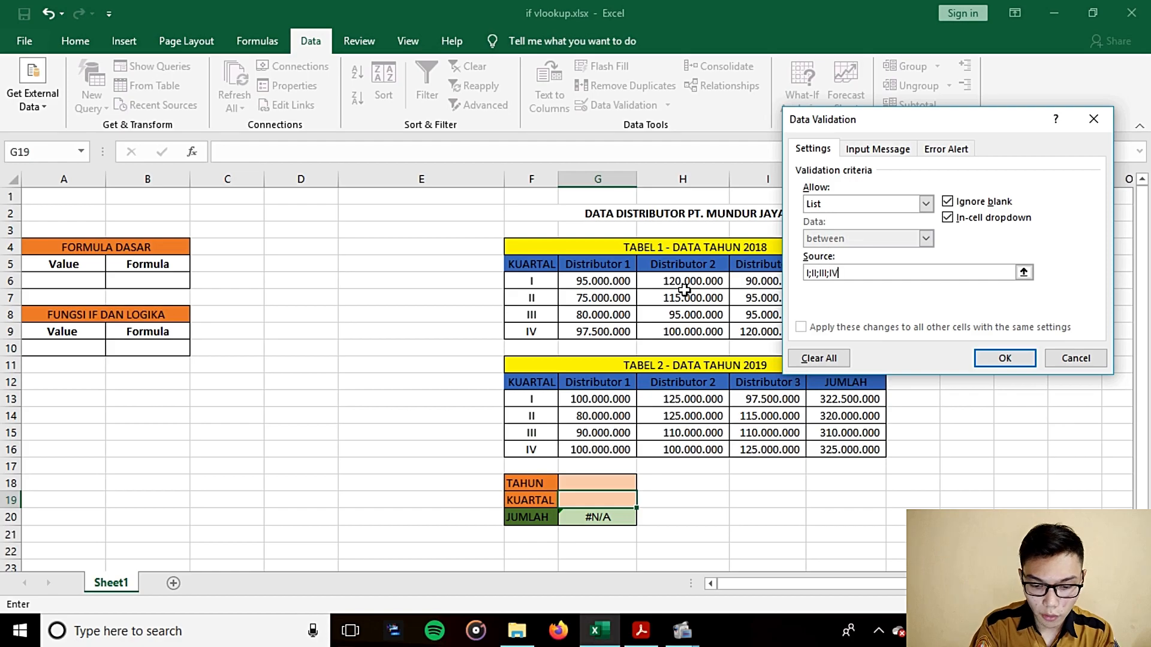
click(1005, 358)
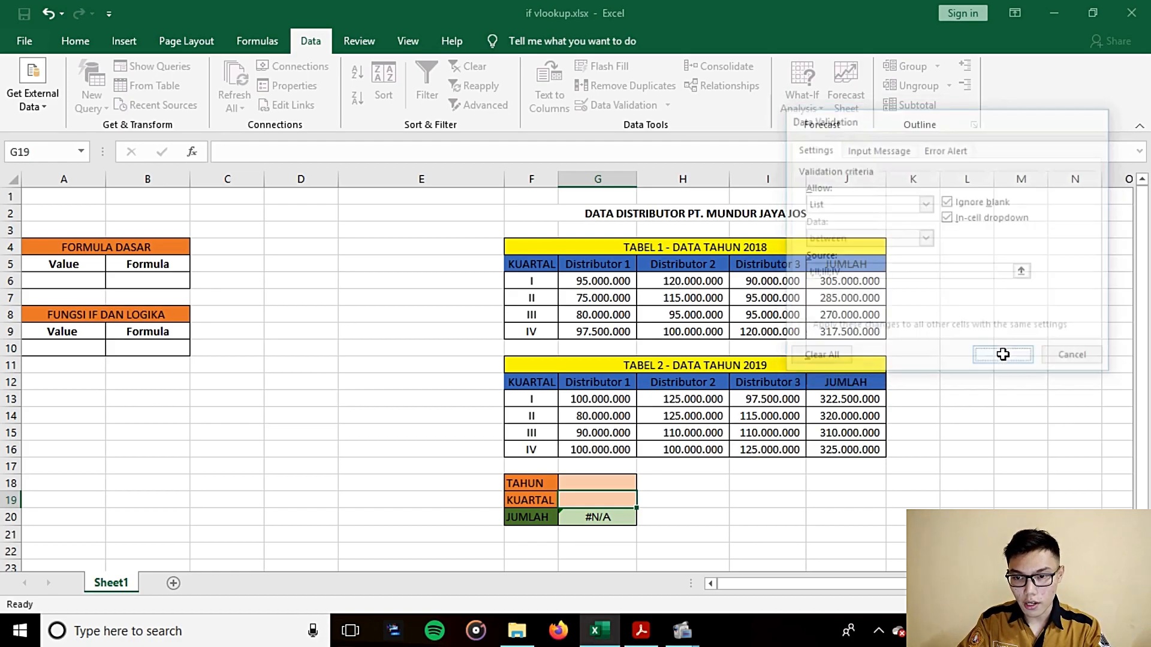
Step: Choose year 2019 in G18 and quarter IV in G19, and check the G20 result against the 2019 total in J16
click(605, 483)
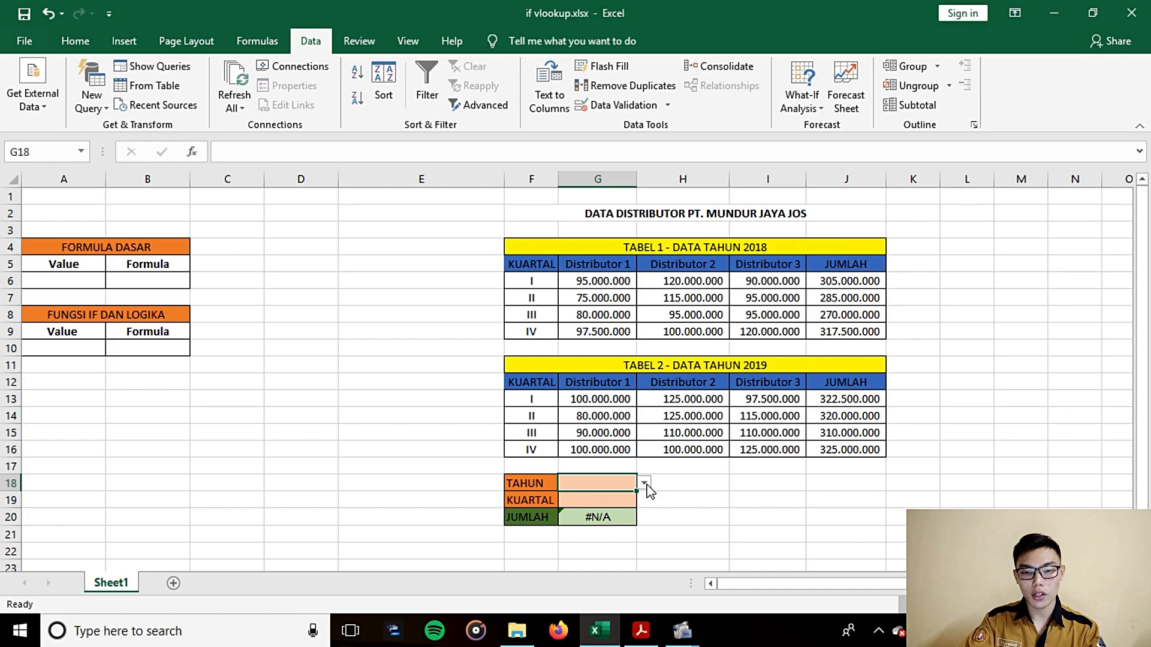
click(644, 484)
click(627, 506)
click(635, 500)
click(644, 500)
click(595, 547)
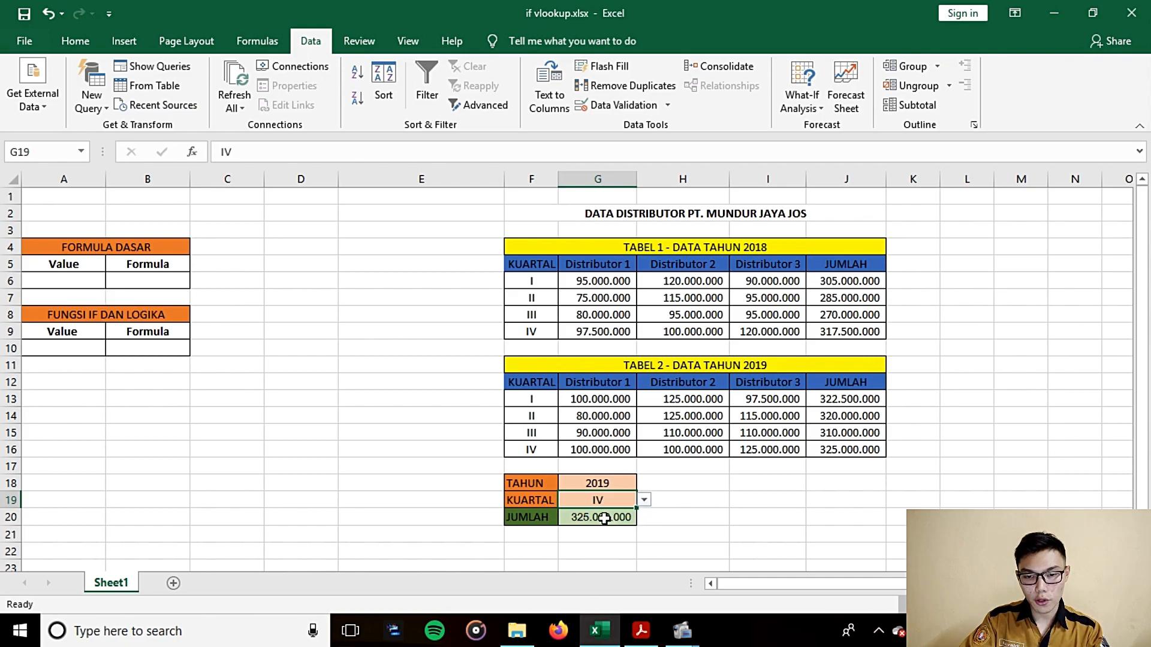
click(601, 517)
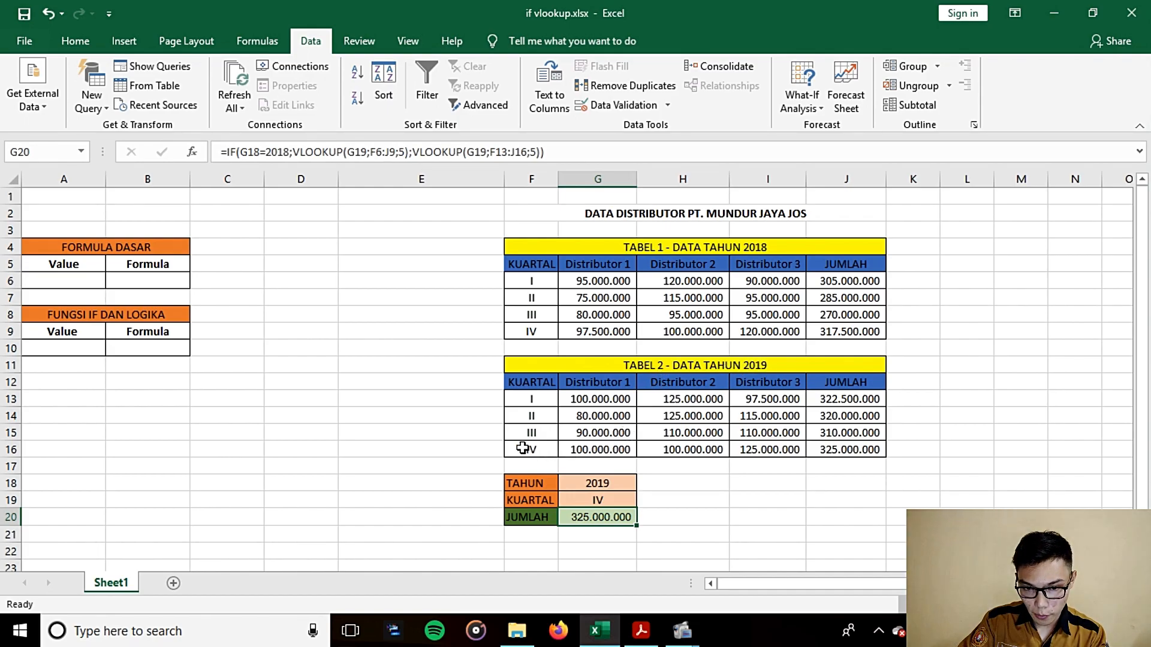
click(846, 449)
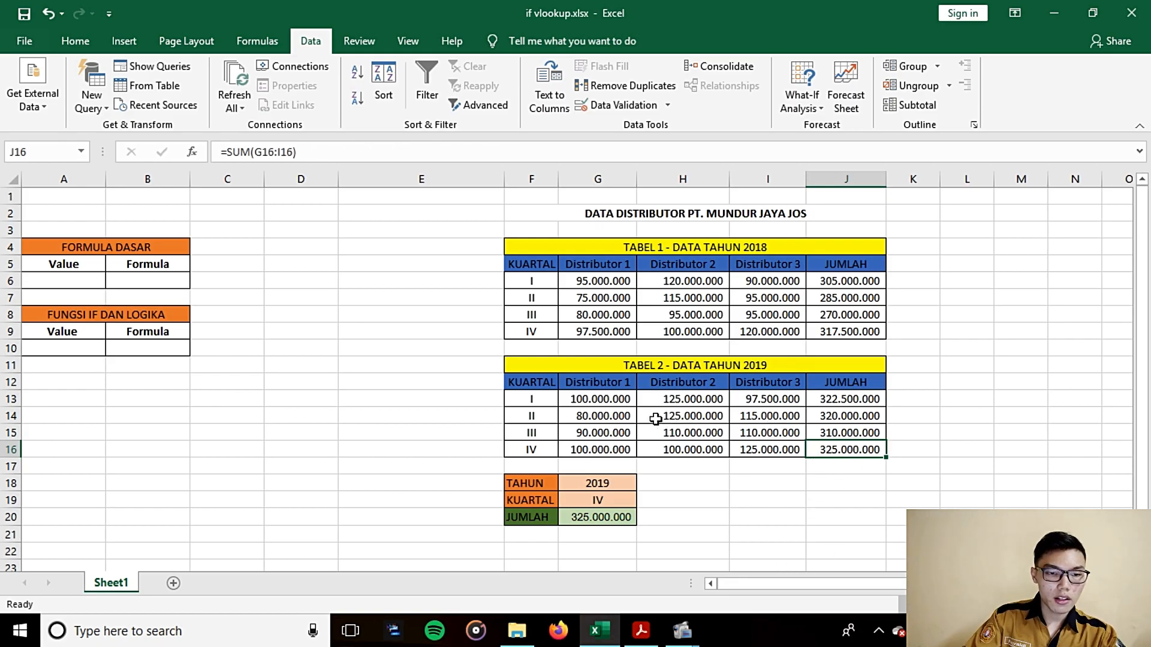
Step: Show the formula of J6 as text in B6 under FORMULA DASAR using FORMULATEXT
click(151, 287)
text(=for)
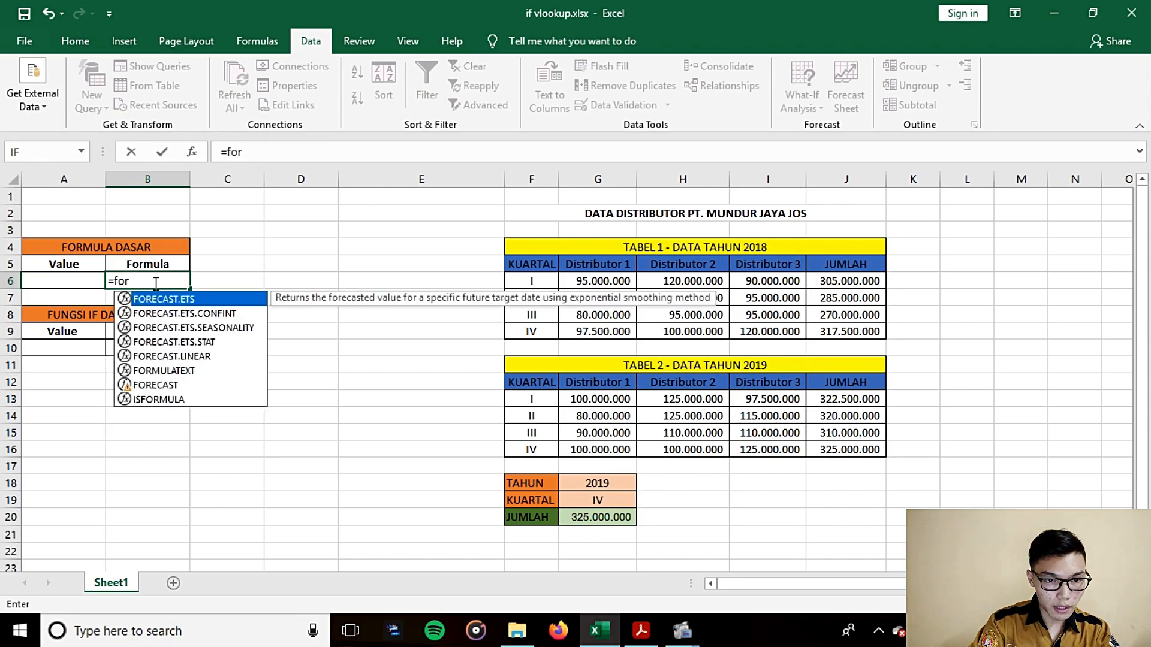
text(m)
key(Tab)
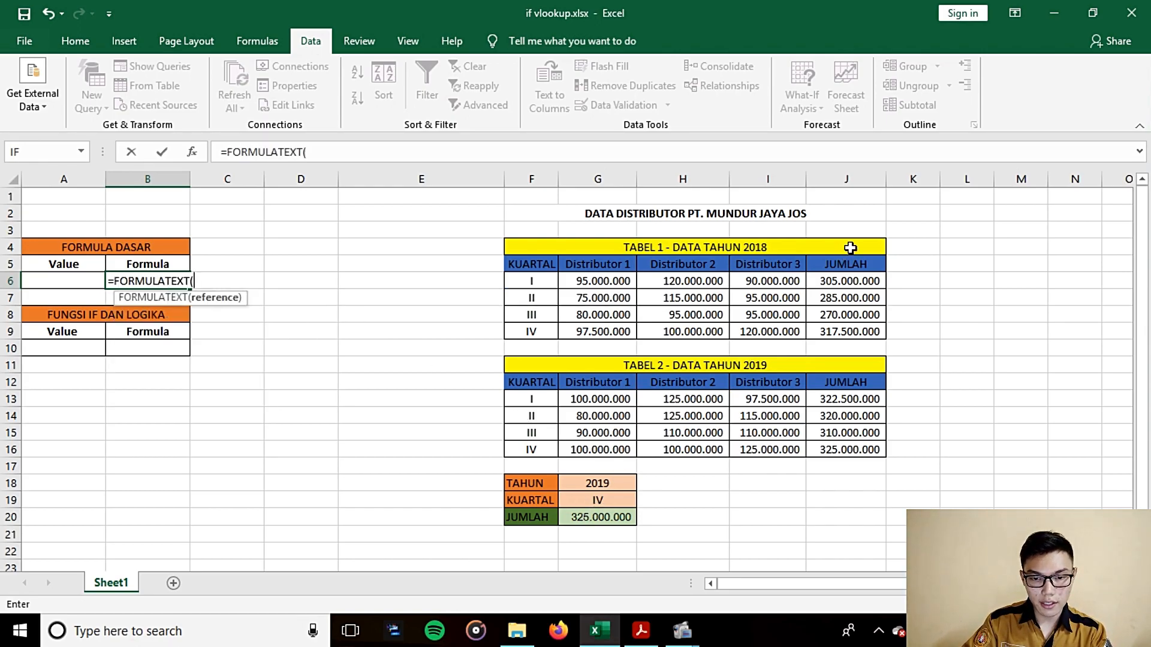
click(860, 284)
key(Return)
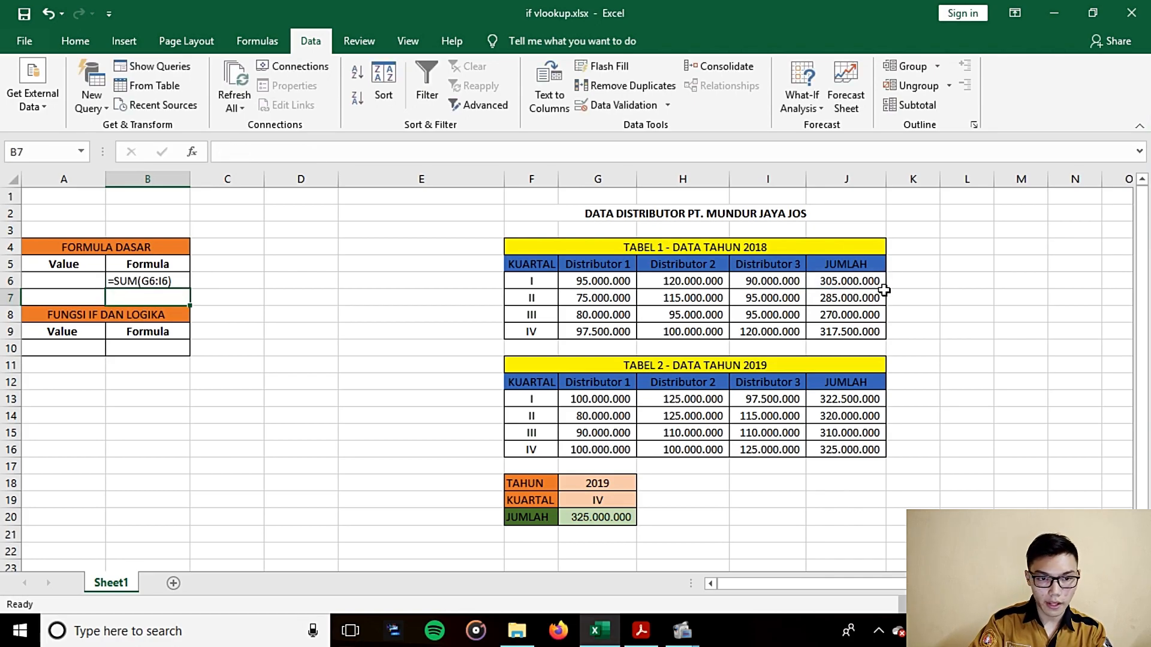
Step: Show the formula of G20 as text in B10 under FUNGSI IF DAN LOGIKA using FORMULATEXT
click(159, 349)
text(=for)
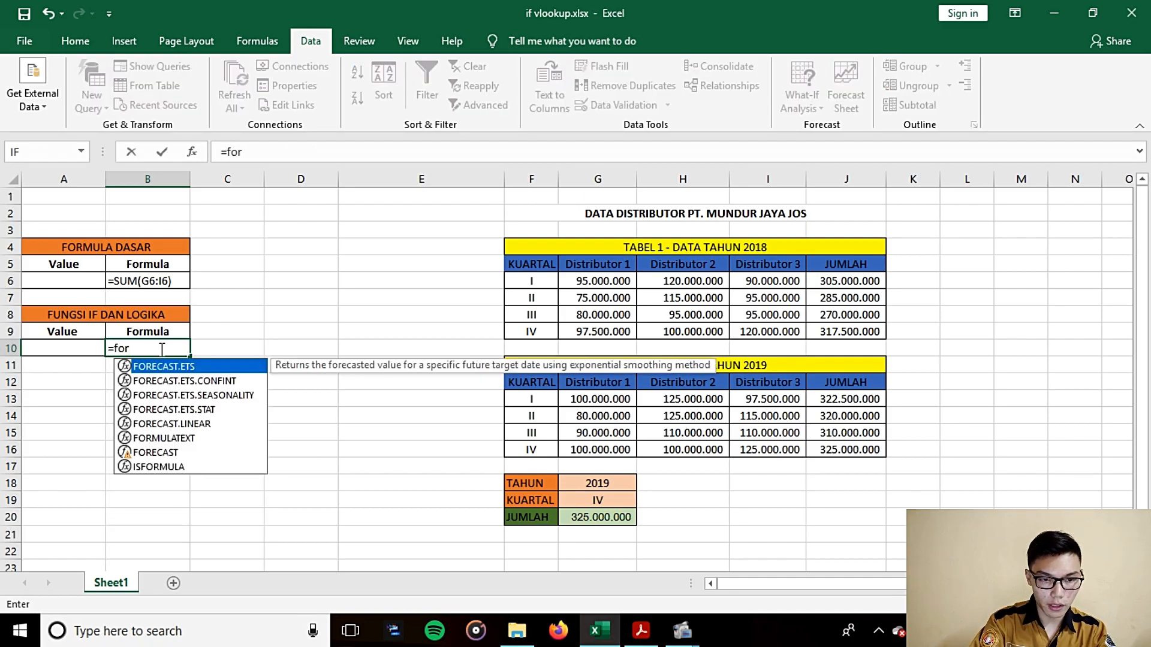
text(m)
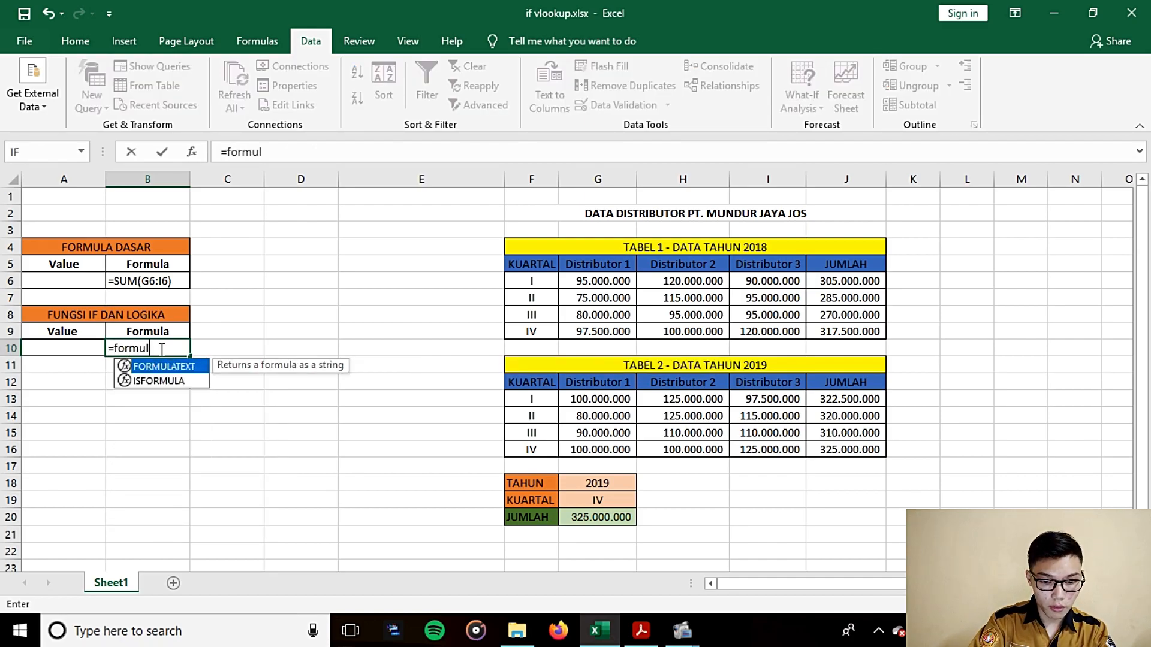
text(ul)
key(Tab)
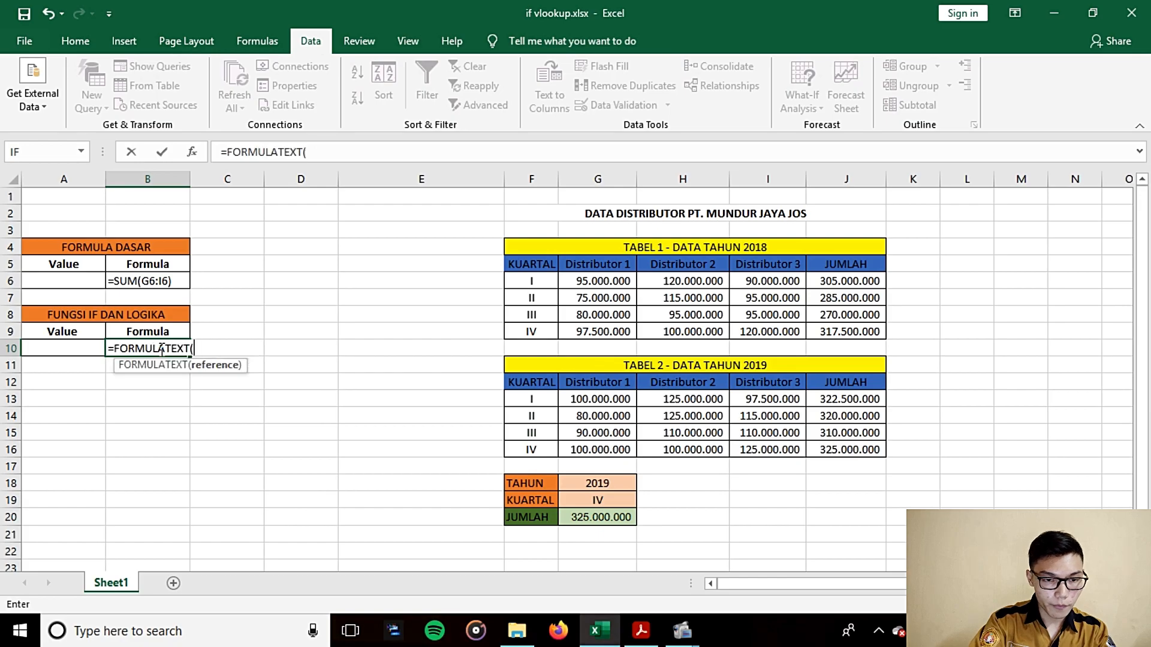
click(593, 518)
key(Return)
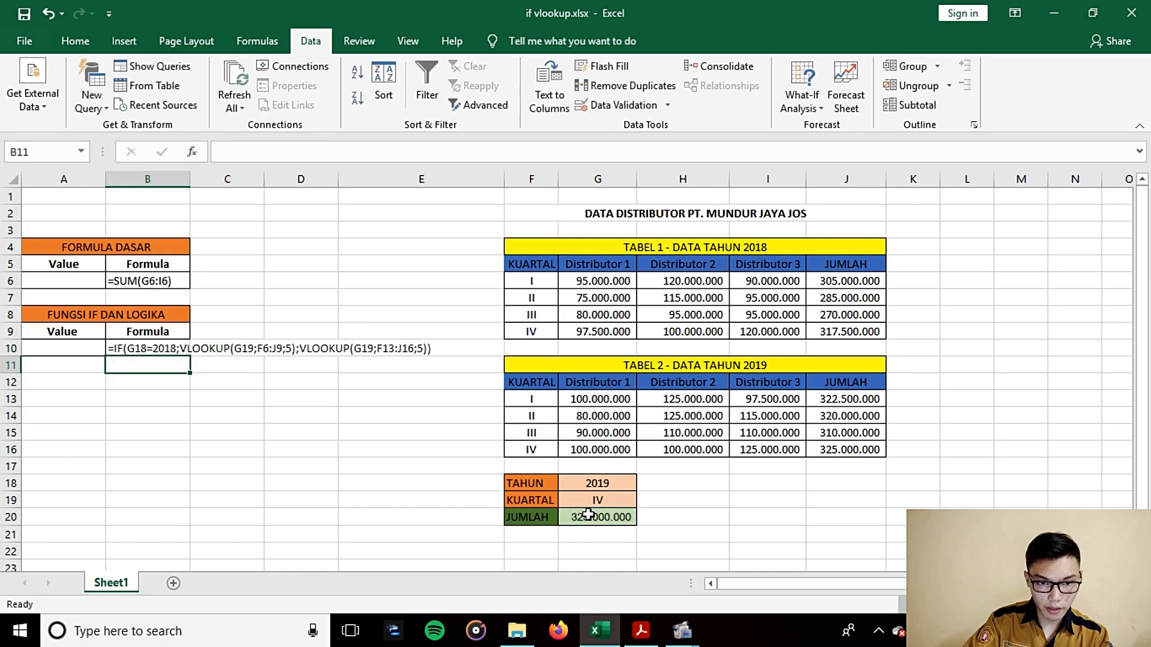
Step: Fill the two Value cells with references: =J6 in A6 and =G20 in A10
click(60, 282)
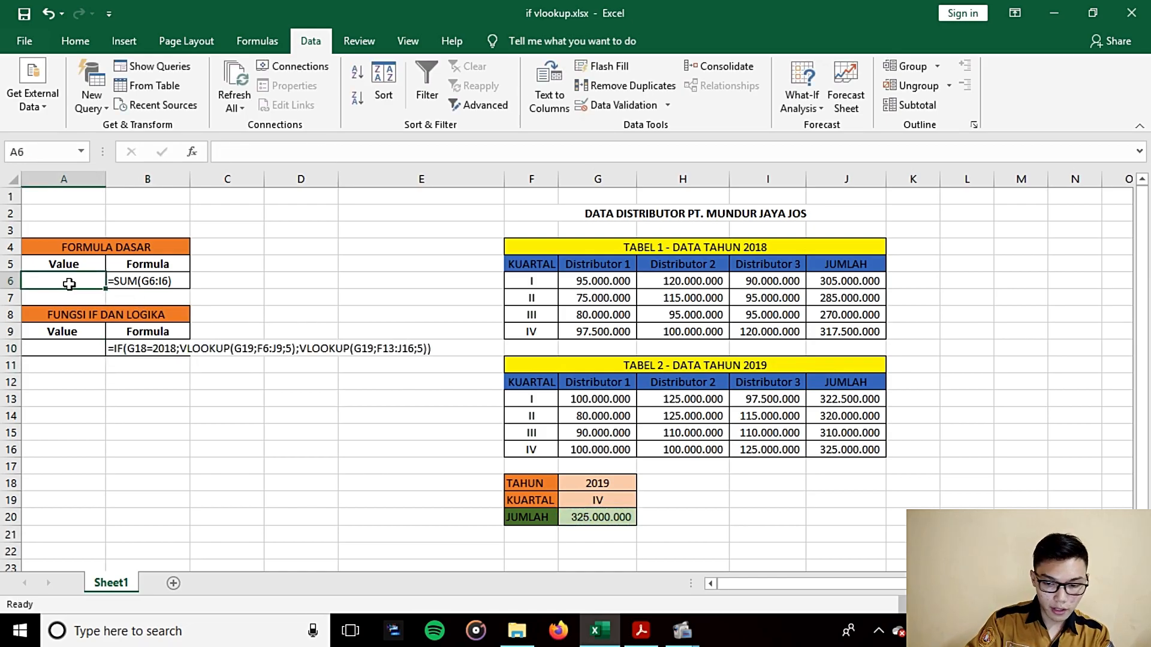
text(=)
click(842, 280)
key(Return)
click(85, 349)
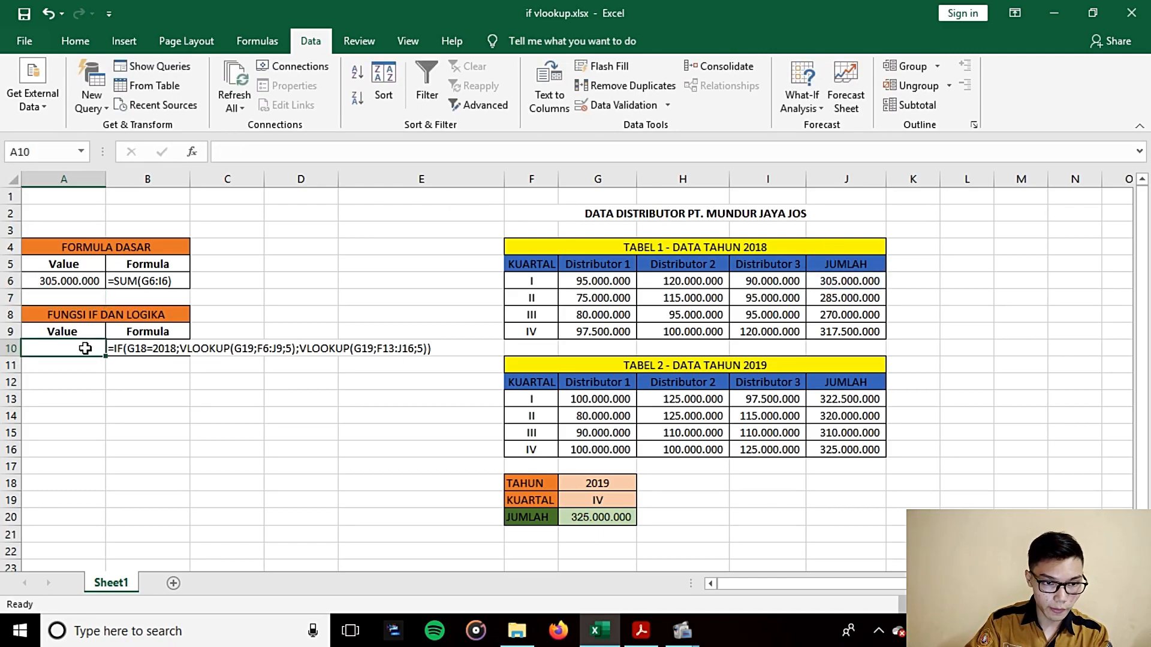
text(=)
click(571, 514)
key(Return)
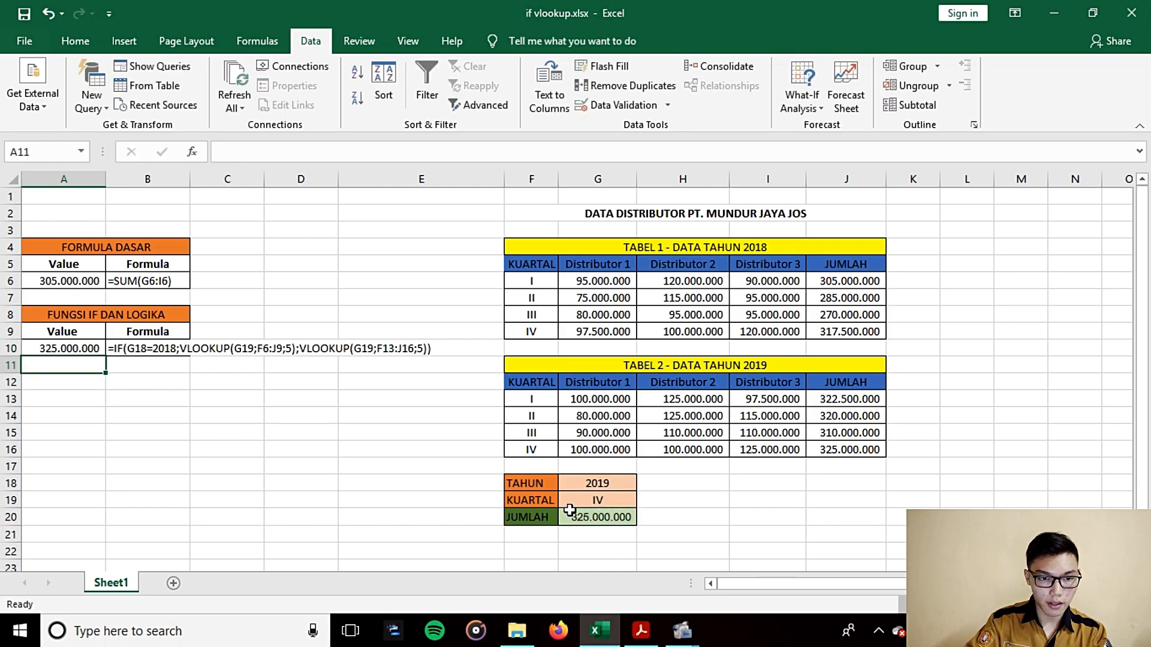